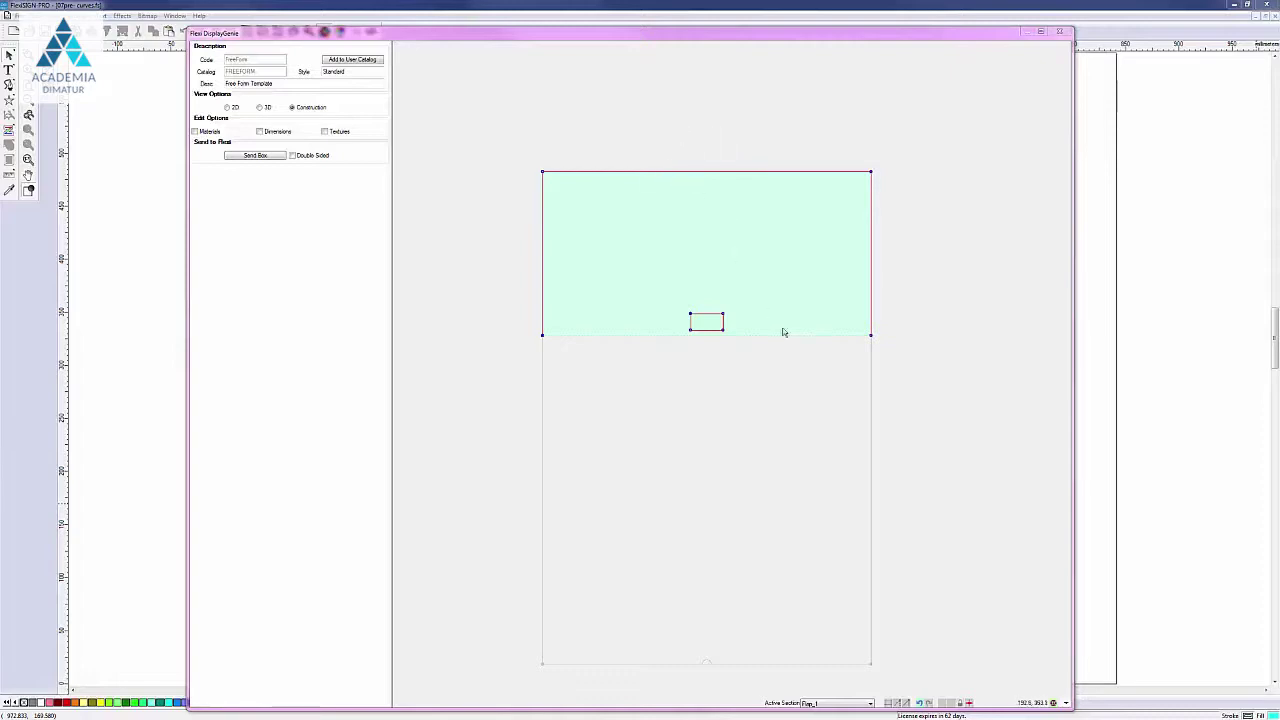
Show the construction grid and add two points on the flap's upper edge, placed symmetrically about its middle.
left_click(890, 705)
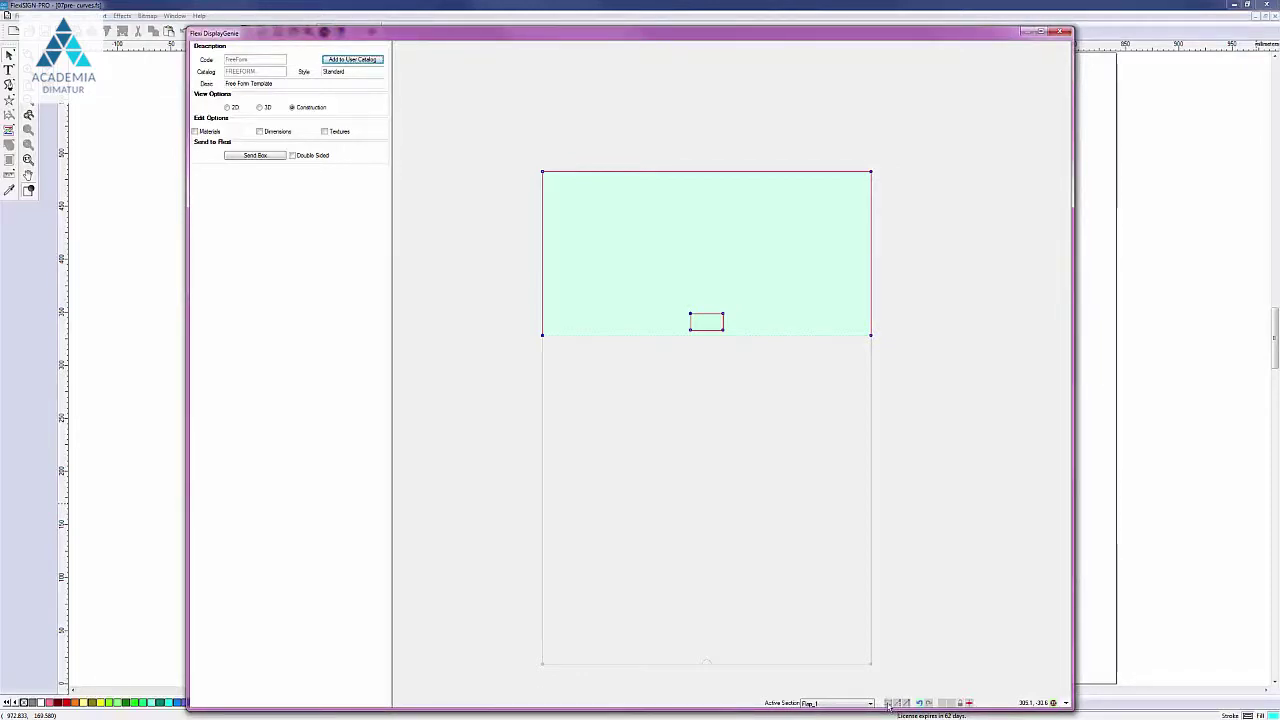
left_click(888, 705)
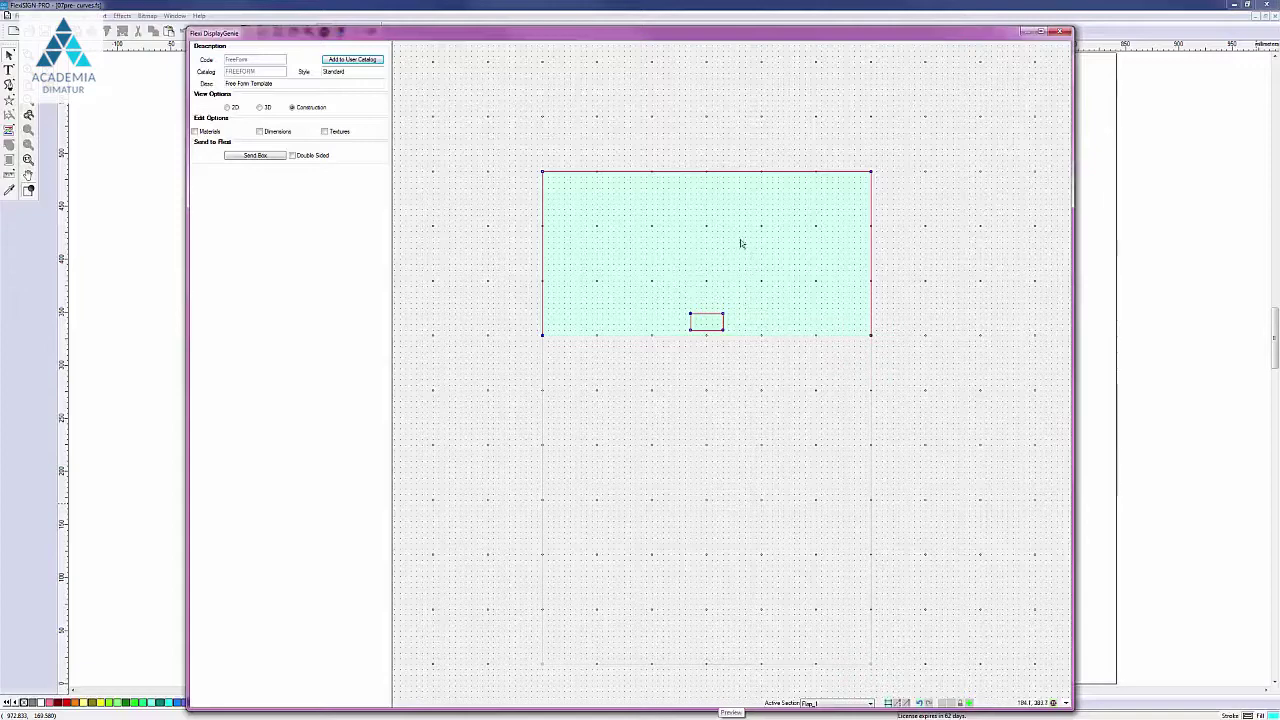
right_click(544, 176)
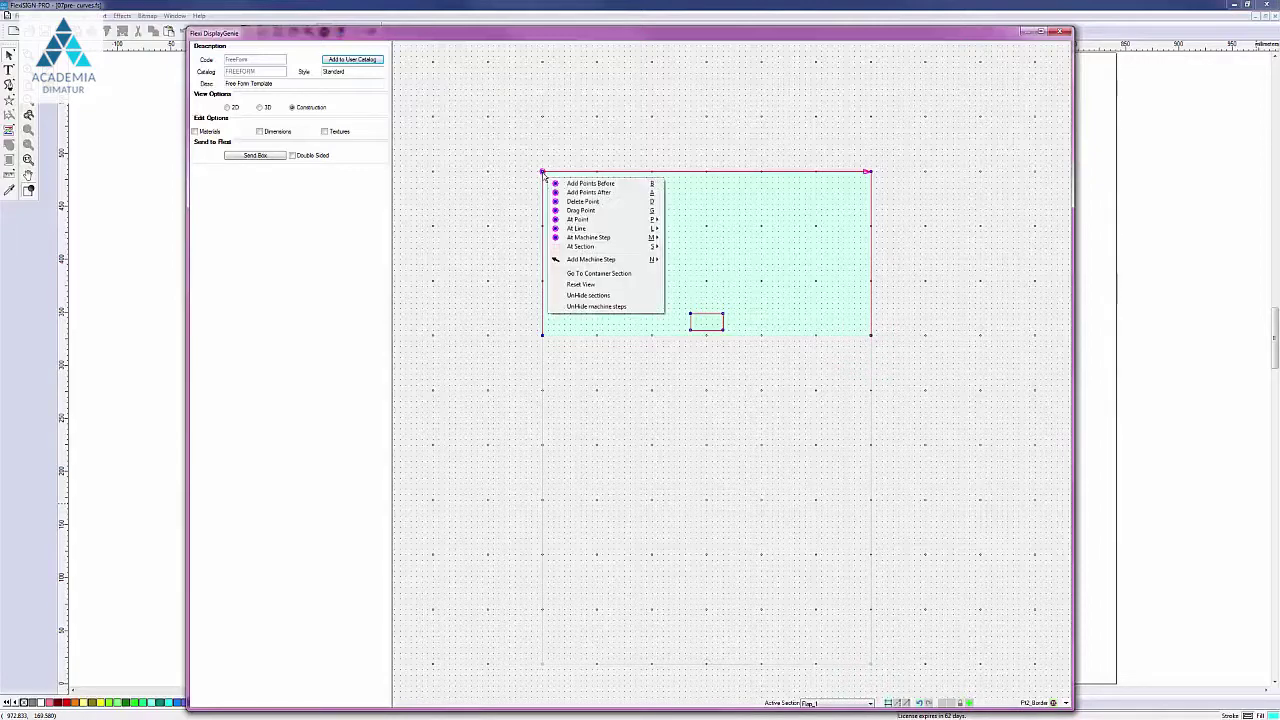
key("a")
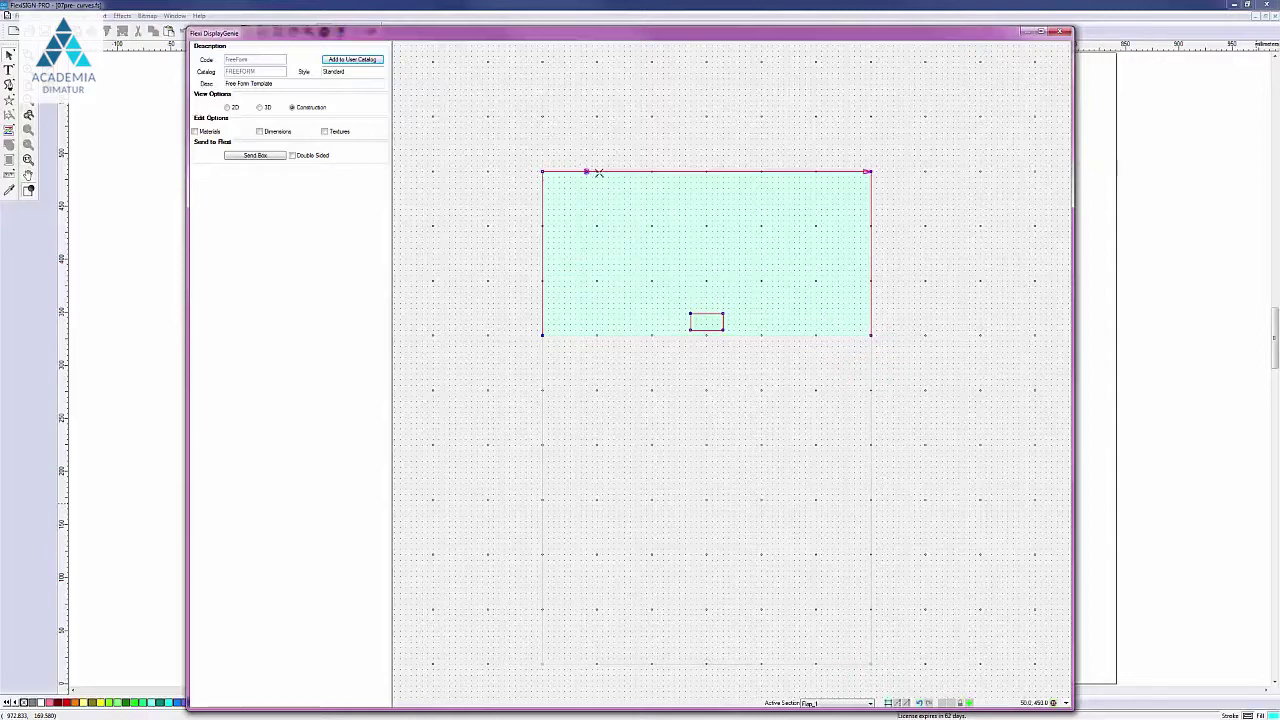
left_click(661, 170)
left_click(750, 172)
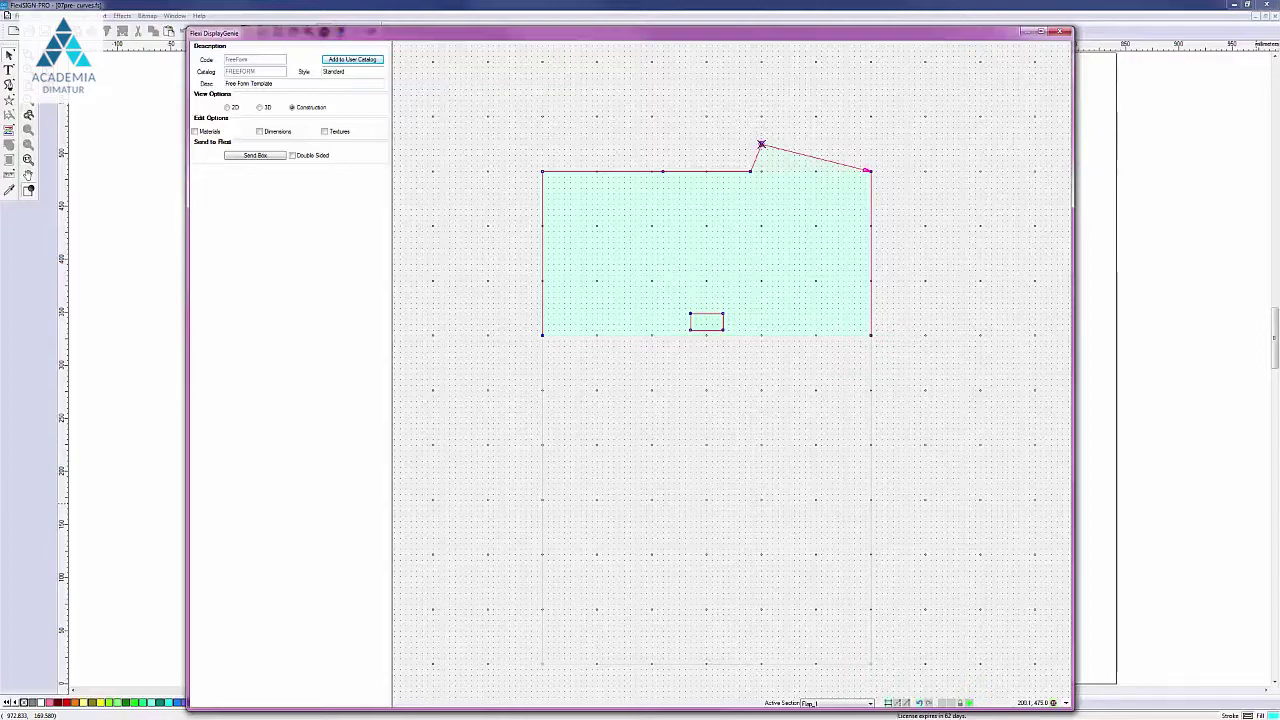
key("Escape")
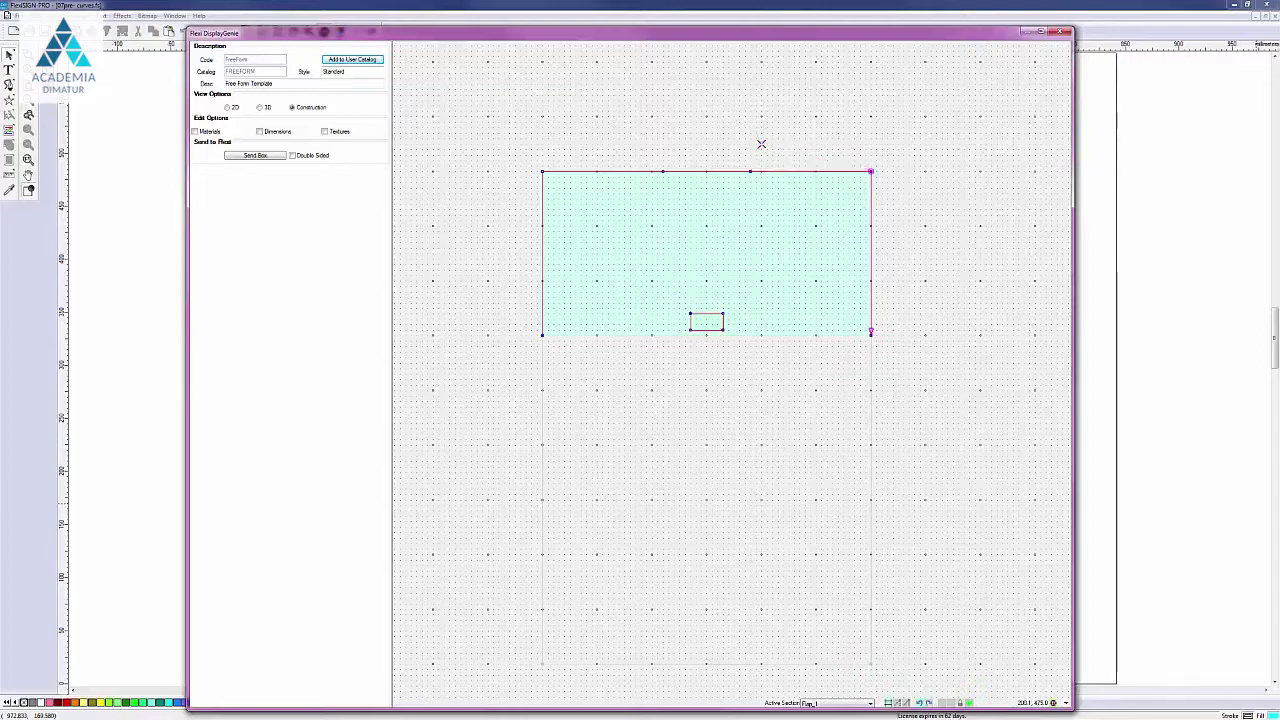
Curve the line between the two new upper-edge points outward into a semicircle with Curve Line.
right_click(702, 176)
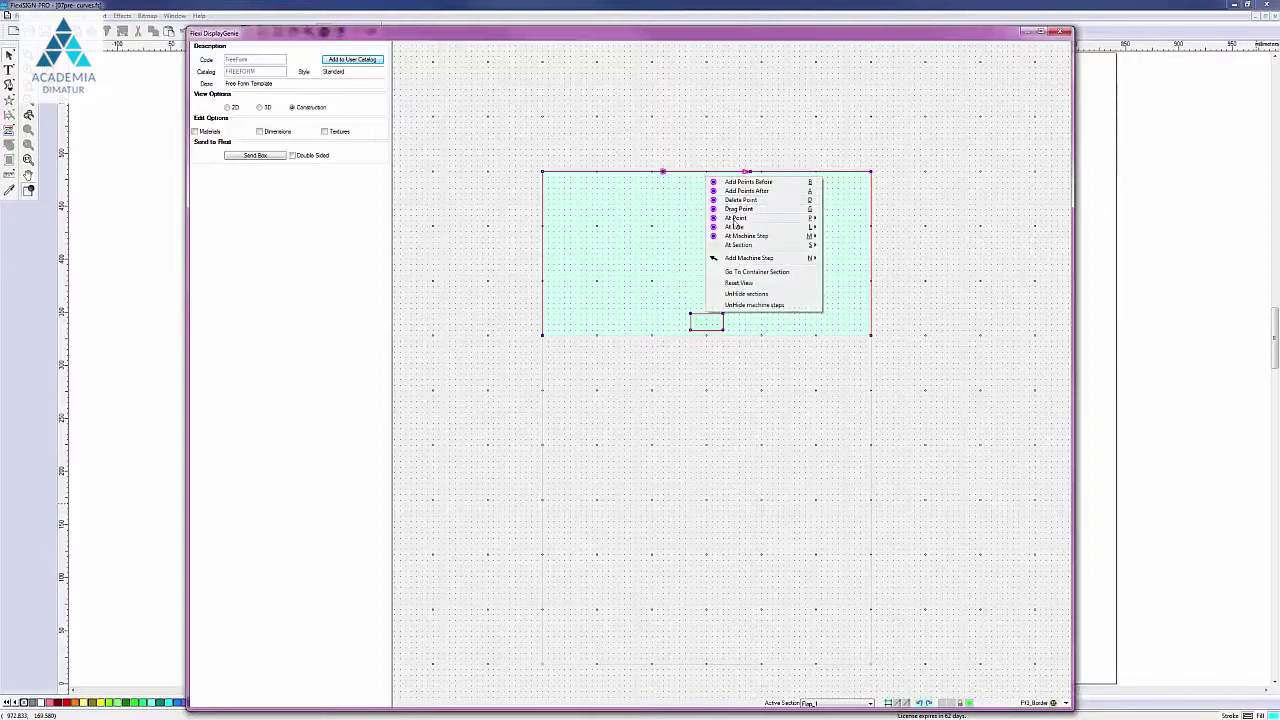
mouse_move(740, 227)
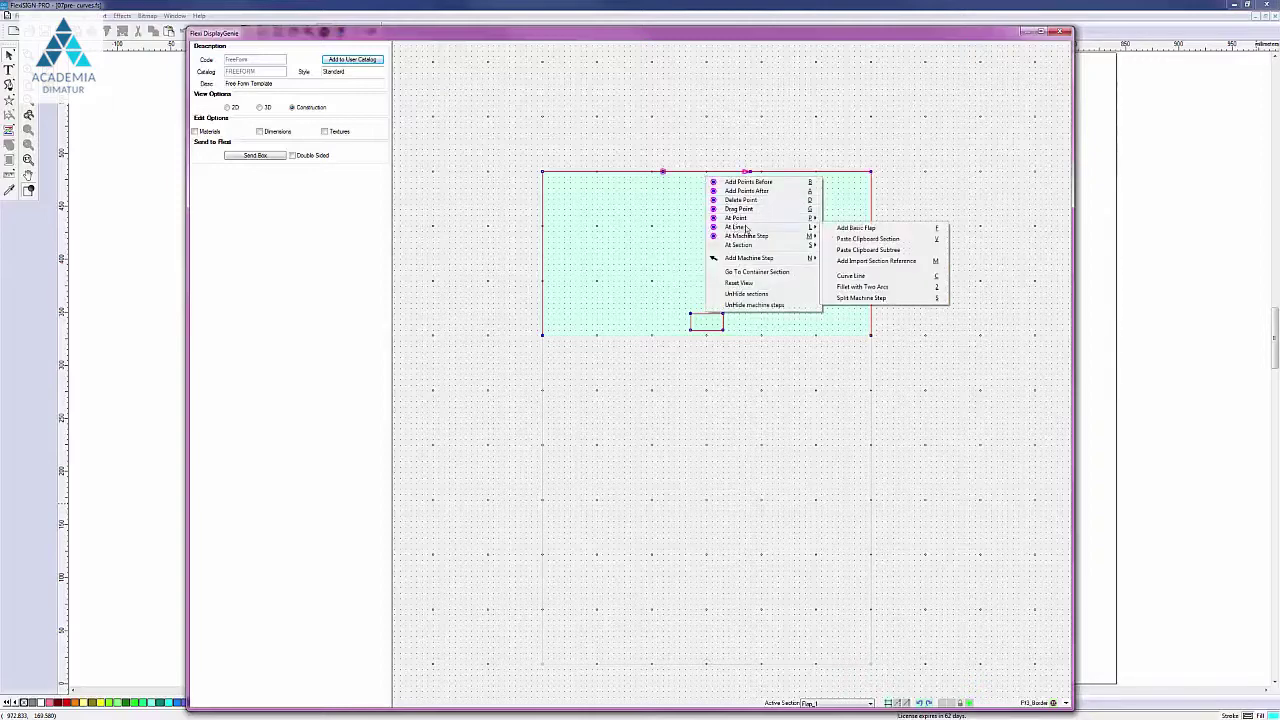
left_click(868, 276)
left_click_drag(707, 165, 697, 96)
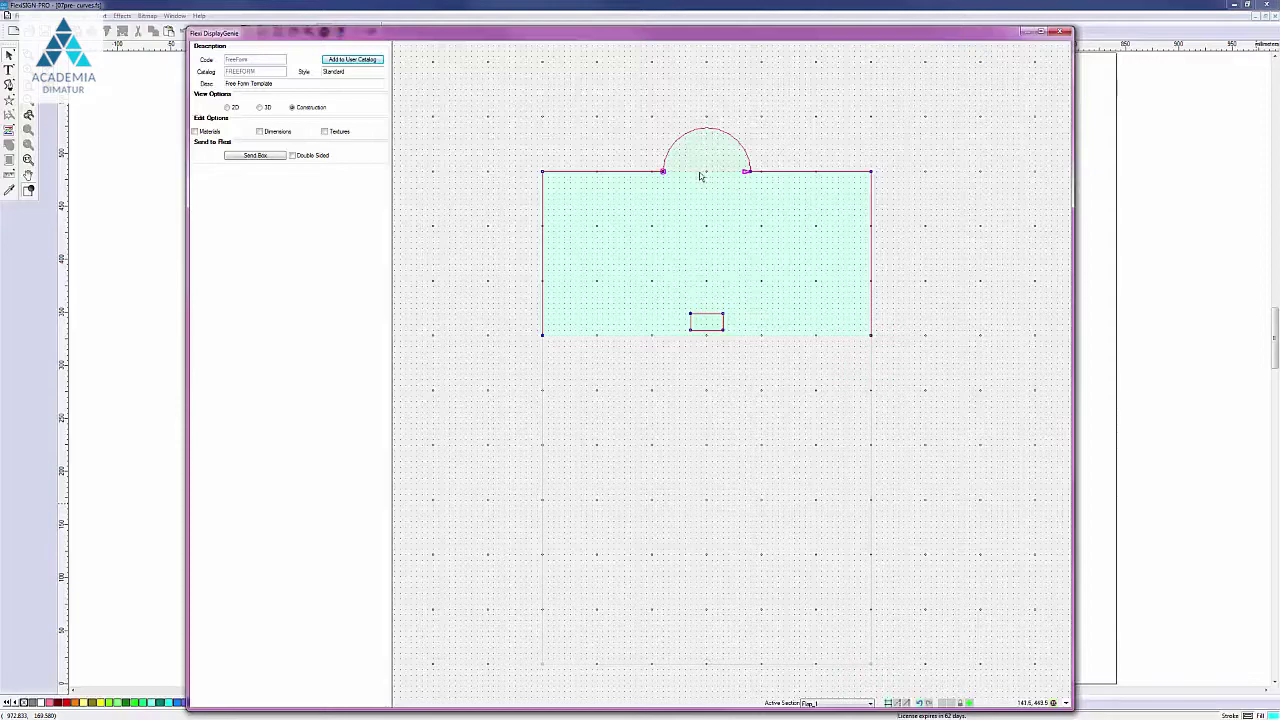
right_click(703, 177)
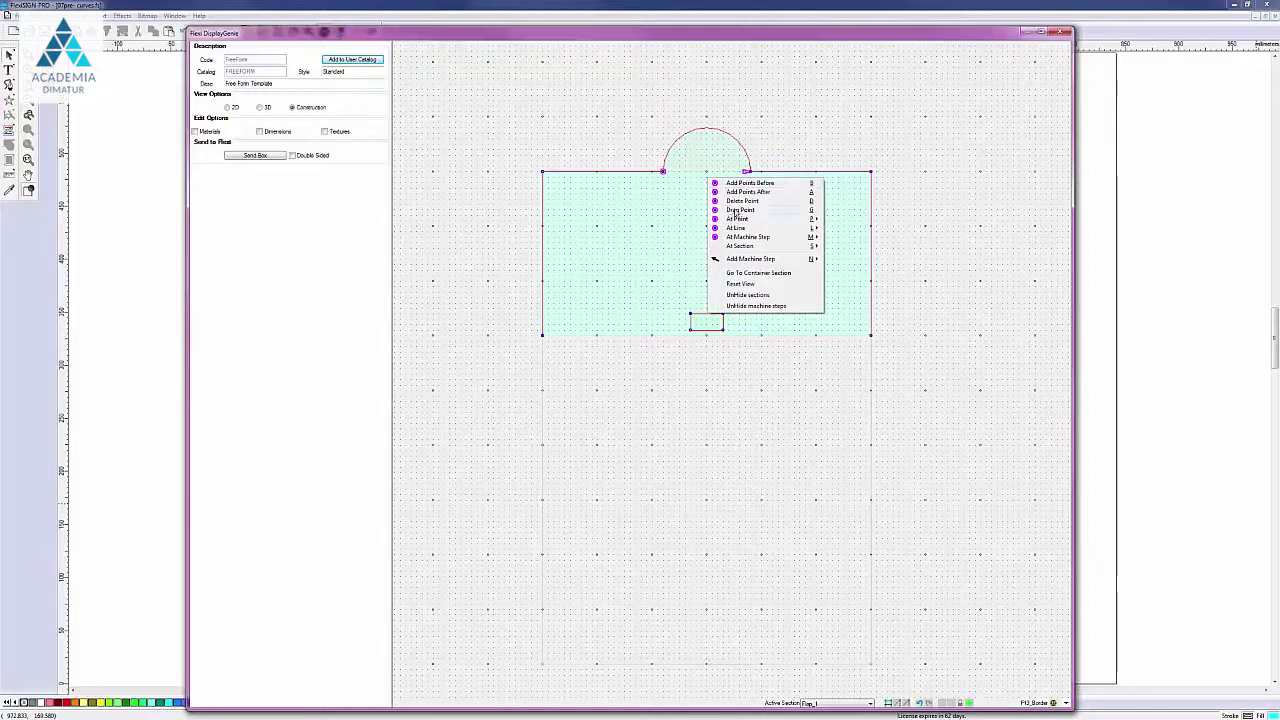
mouse_move(808, 228)
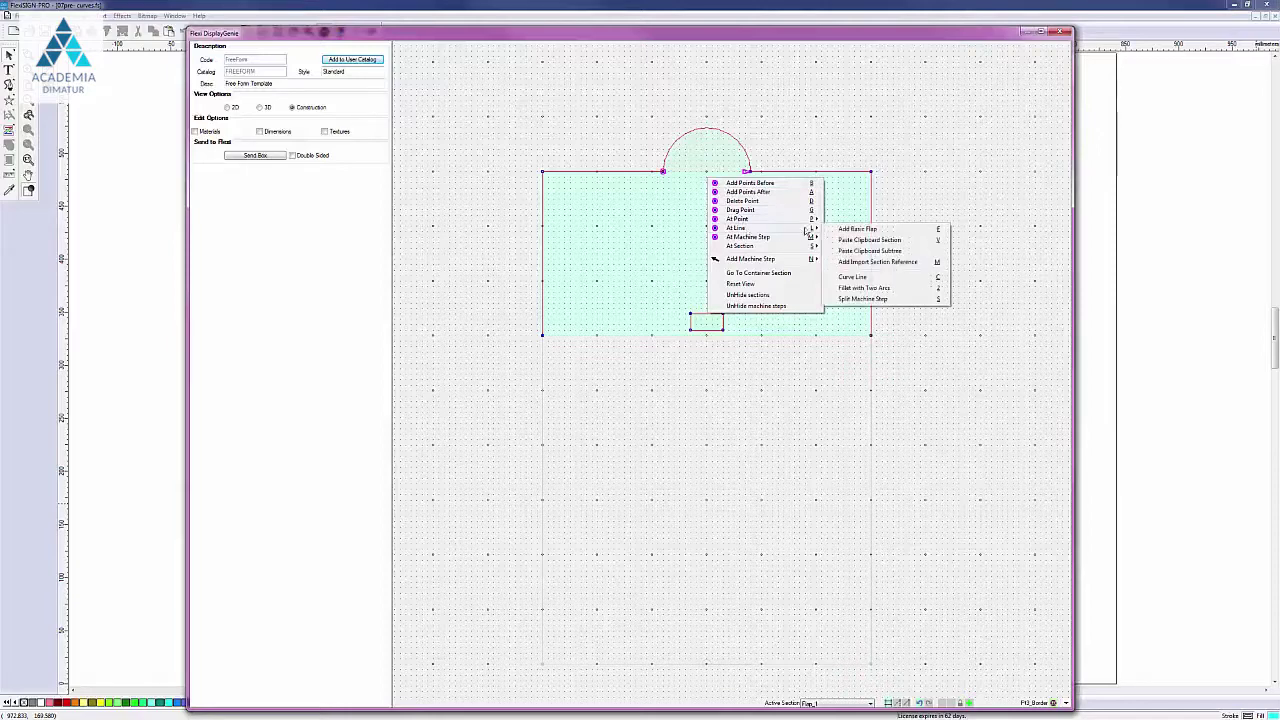
left_click(871, 279)
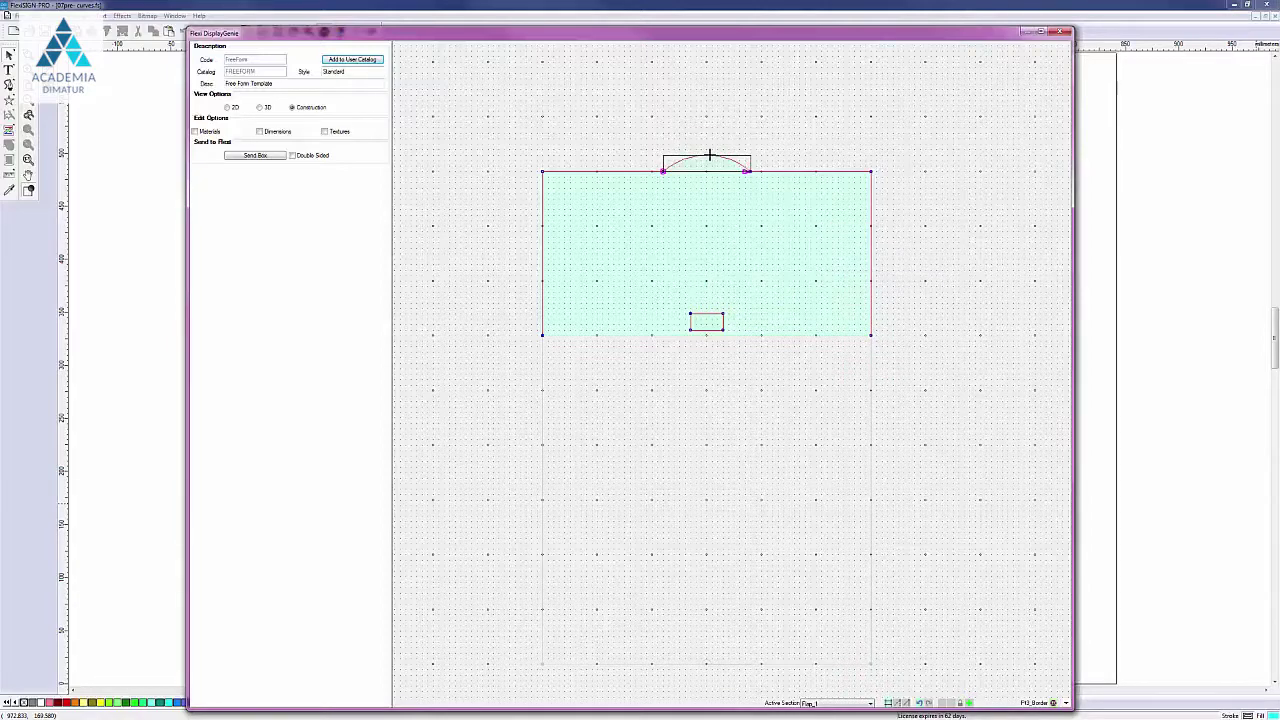
left_click_drag(709, 155, 707, 96)
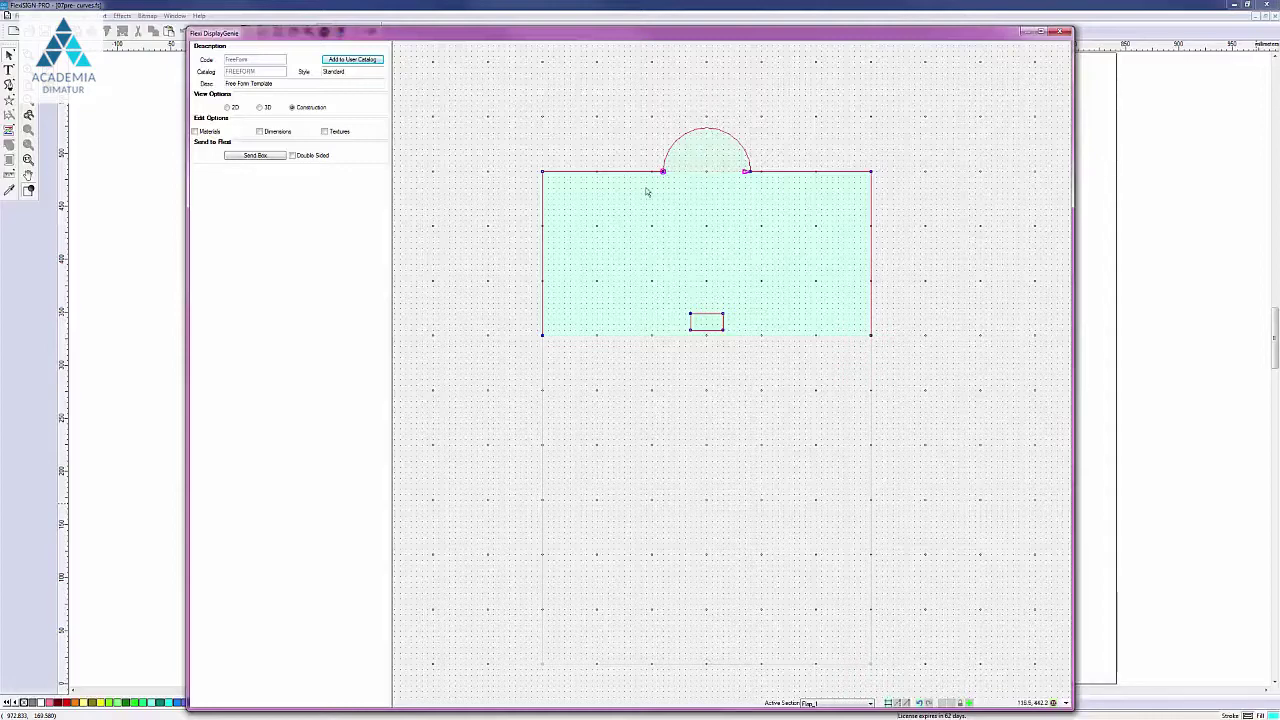
Round both upper corners of the flap with Fillet Corner, using a corner dimension of 50 mm.
right_click(545, 176)
mouse_move(606, 220)
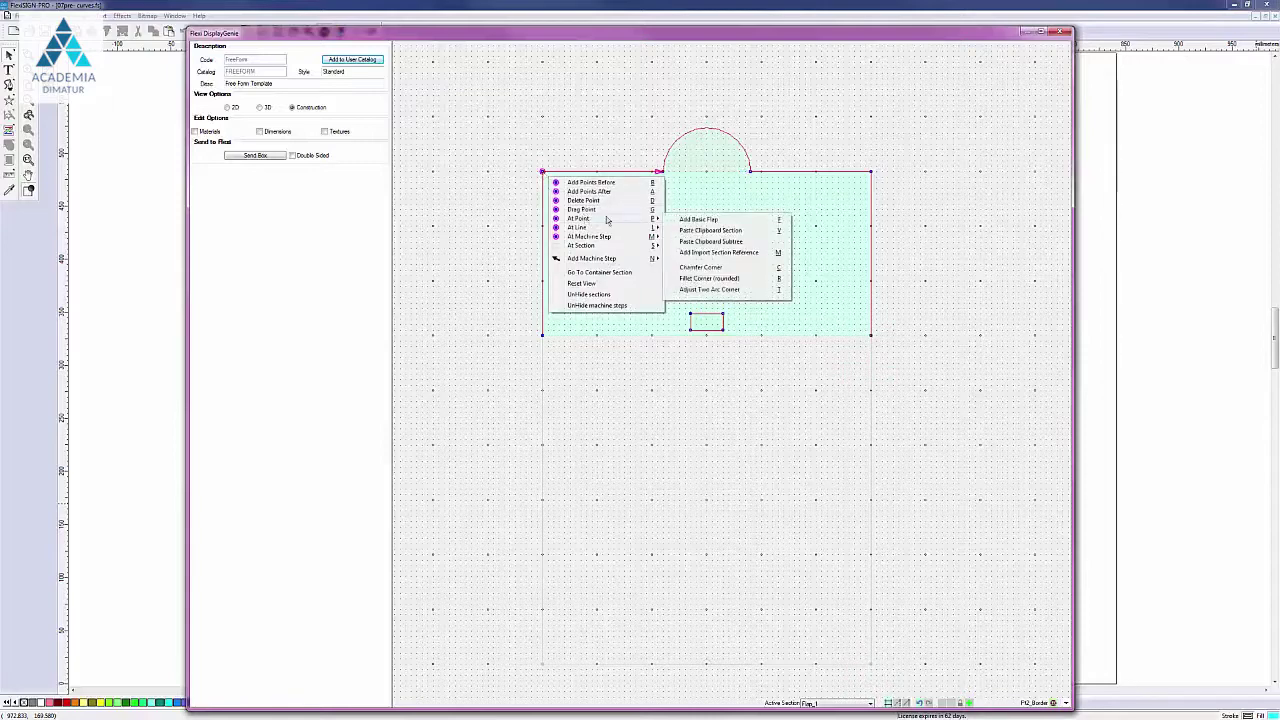
left_click(713, 279)
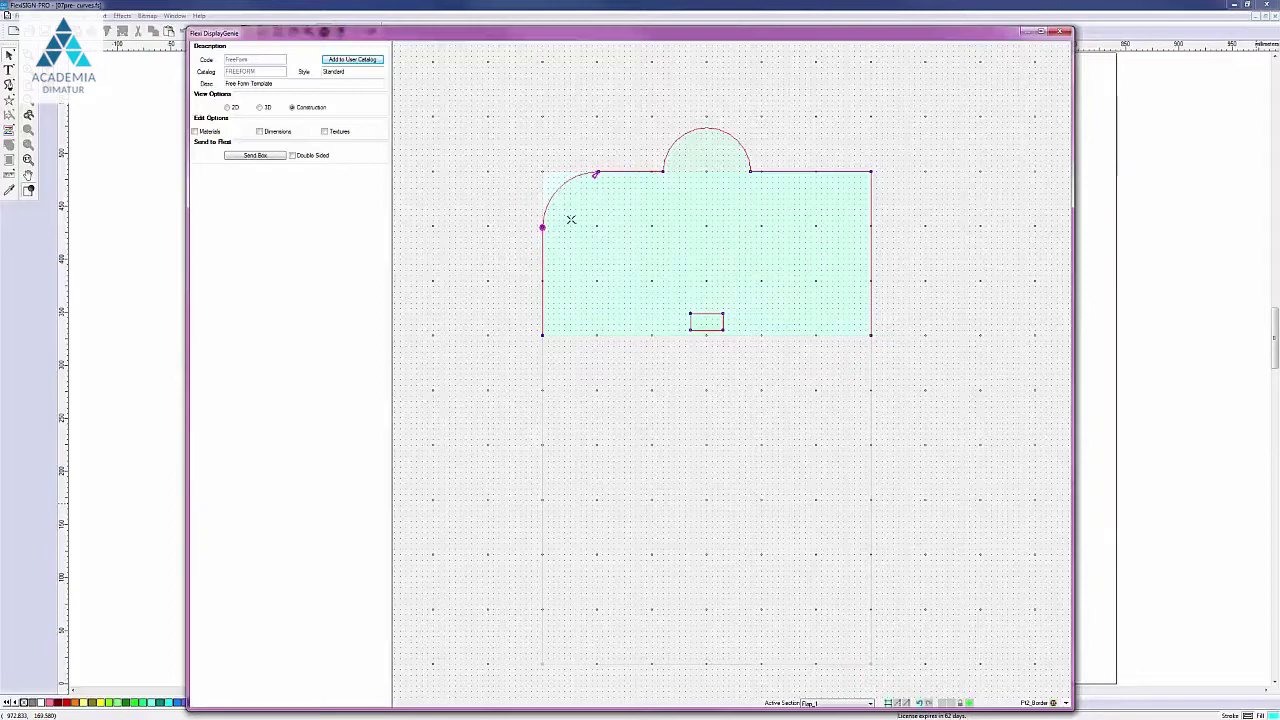
left_click(570, 219)
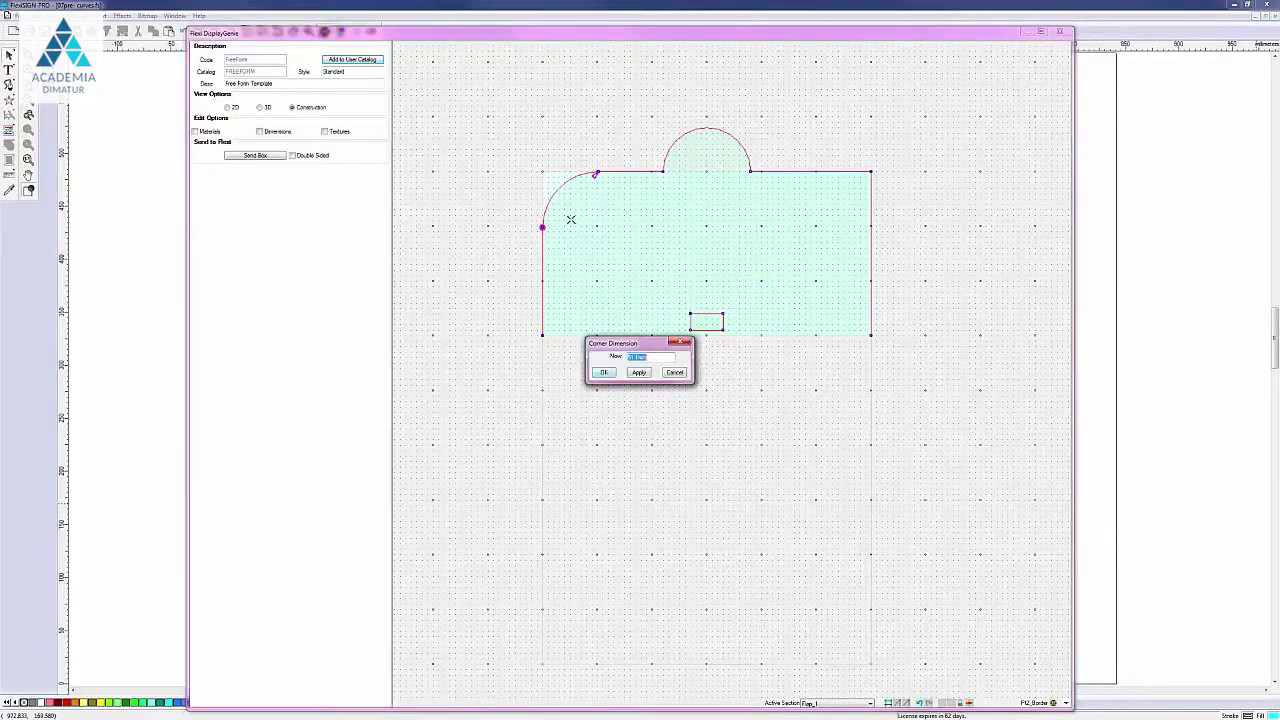
left_click(606, 372)
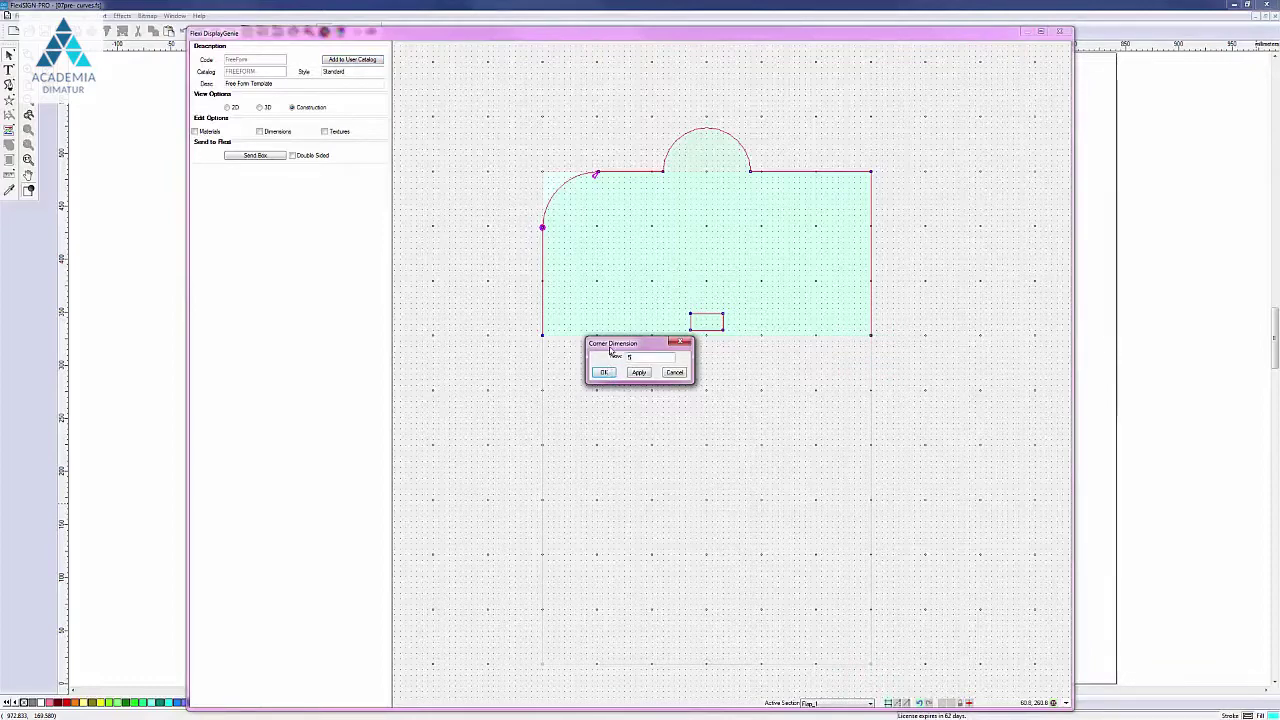
type("0")
key("Return")
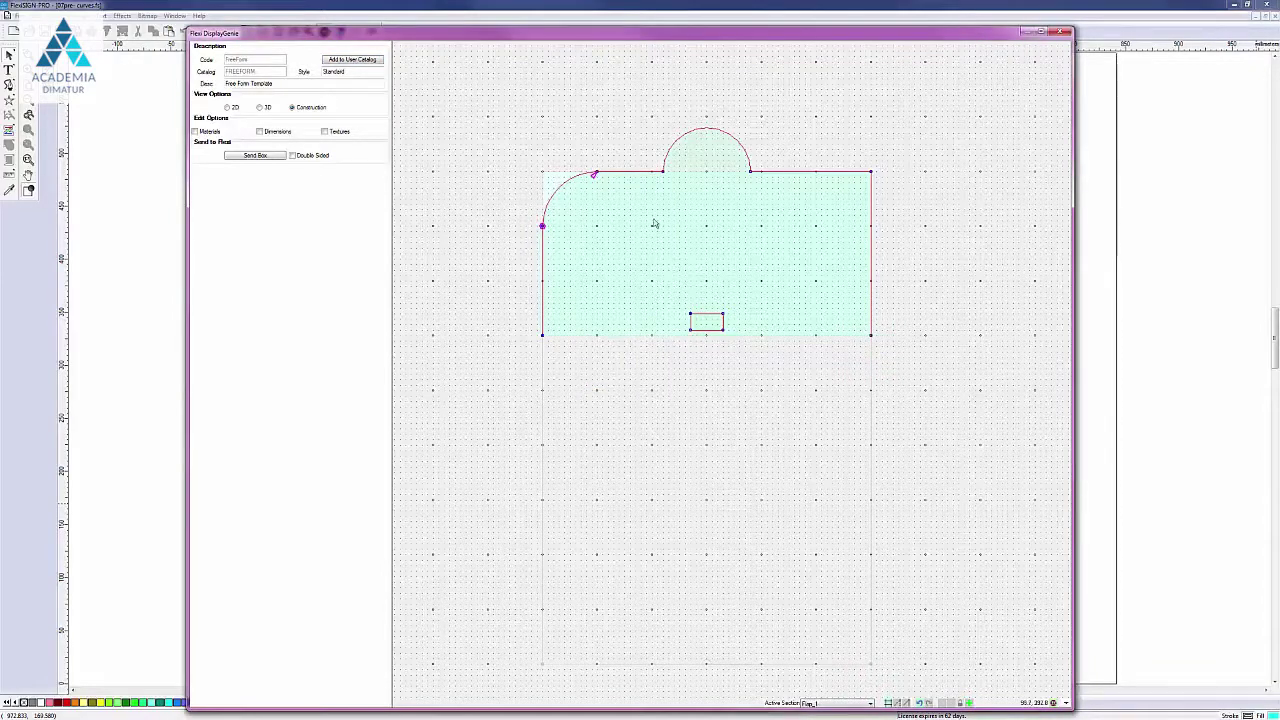
left_click(872, 175)
left_click(872, 179)
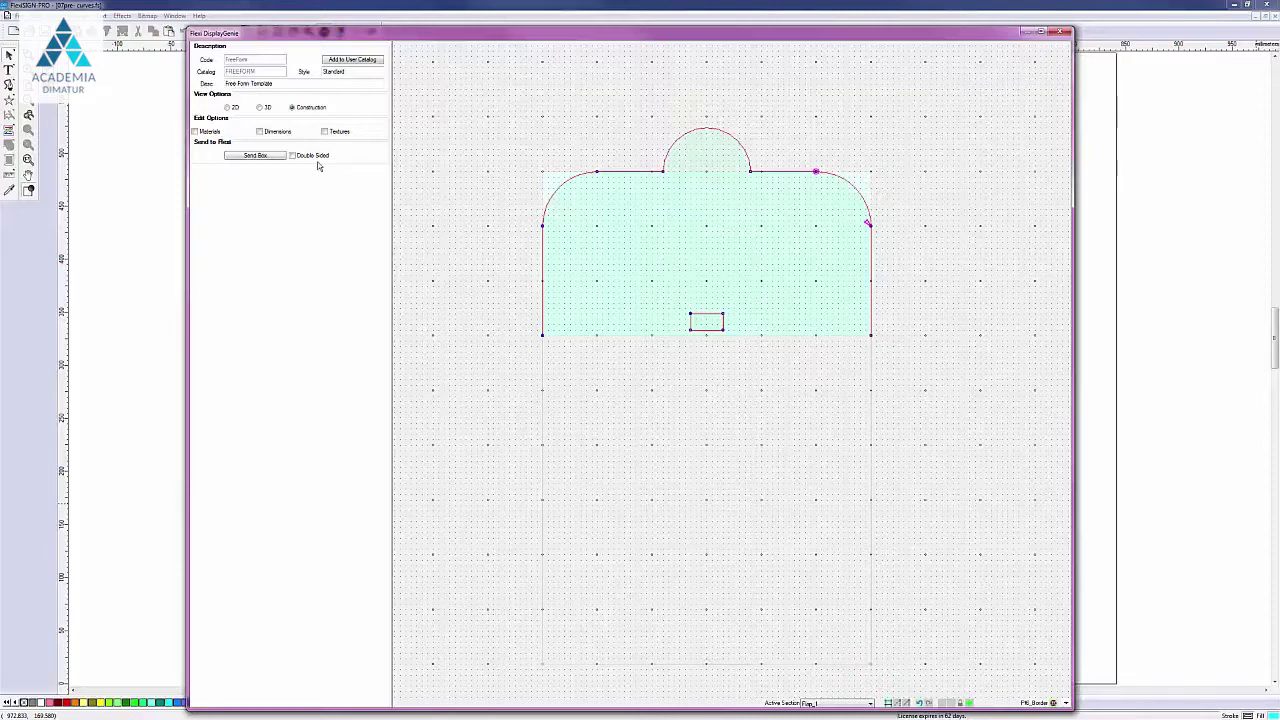
Check the flap in 3D, and in Construction view reshape its outward semicircle into an inward semicircular notch with Curve Line.
left_click(260, 107)
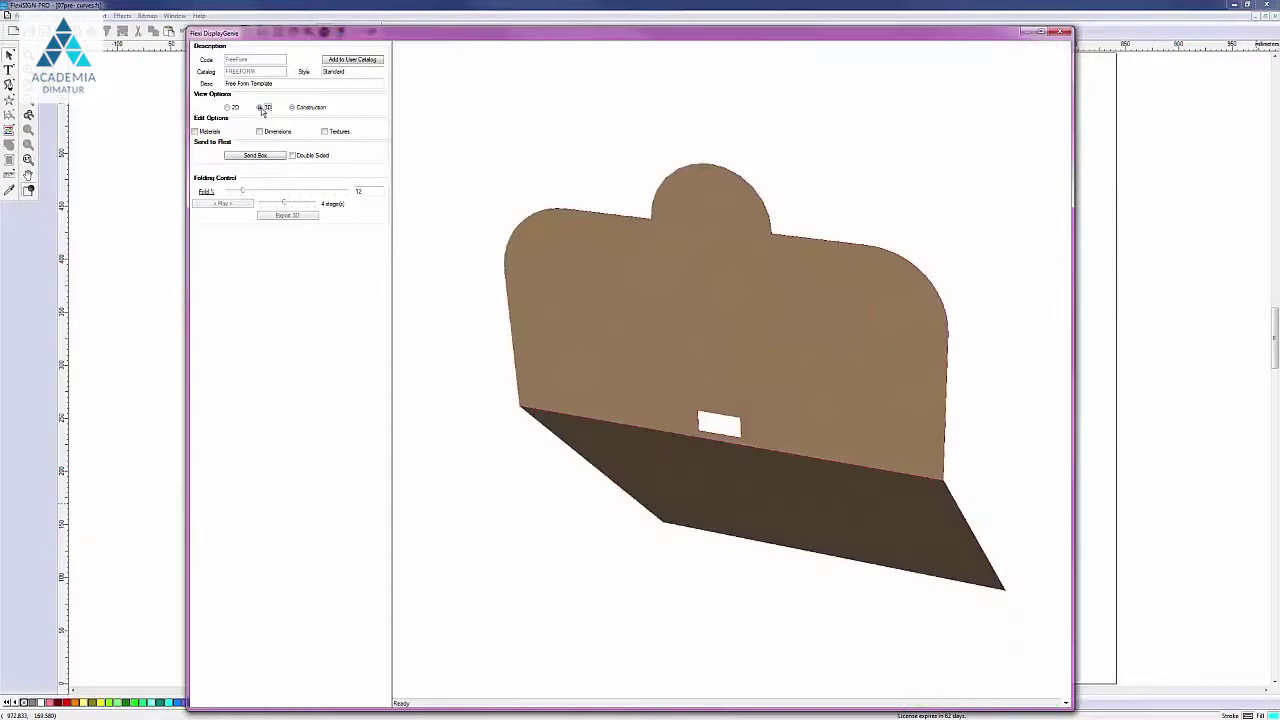
left_click_drag(699, 300, 745, 349)
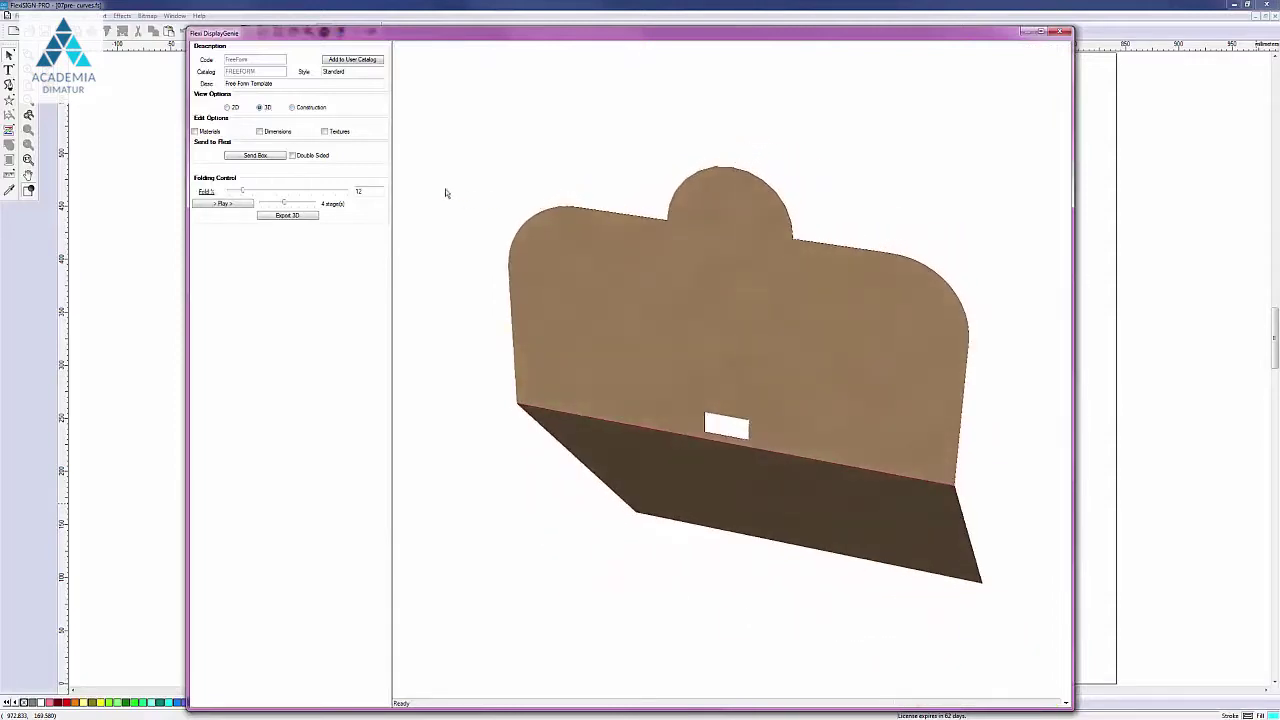
left_click(292, 108)
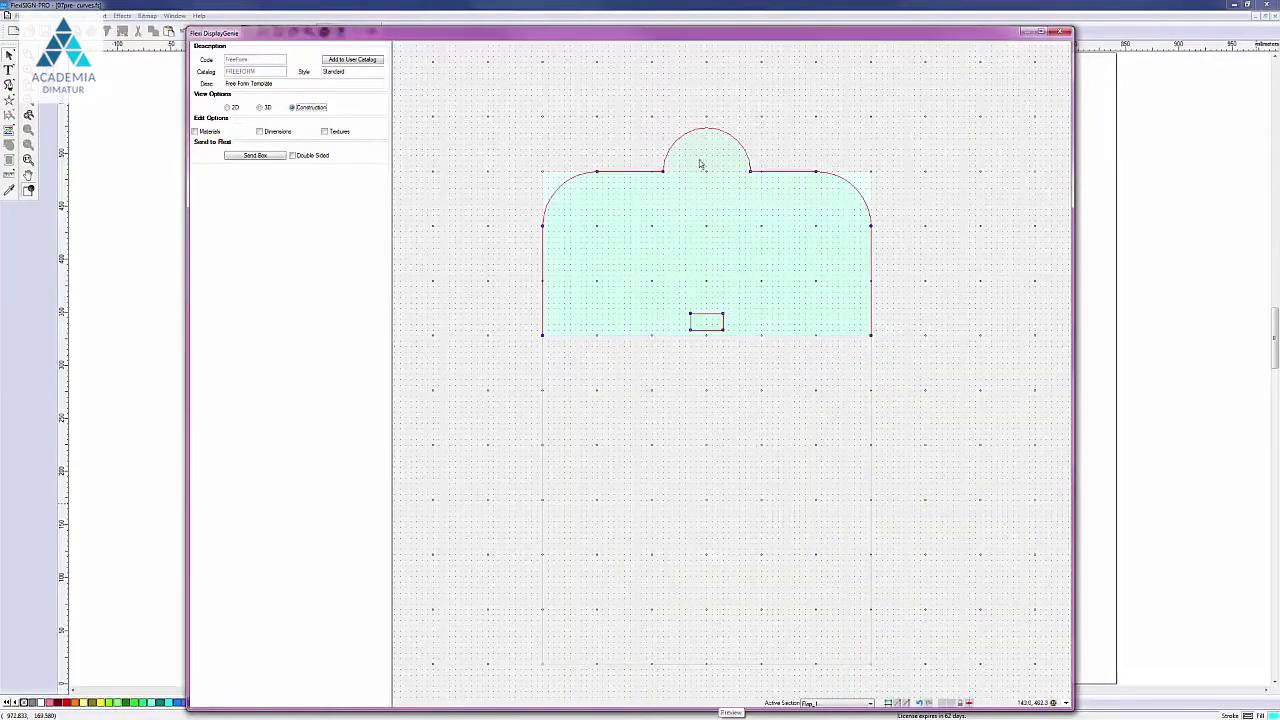
right_click(712, 178)
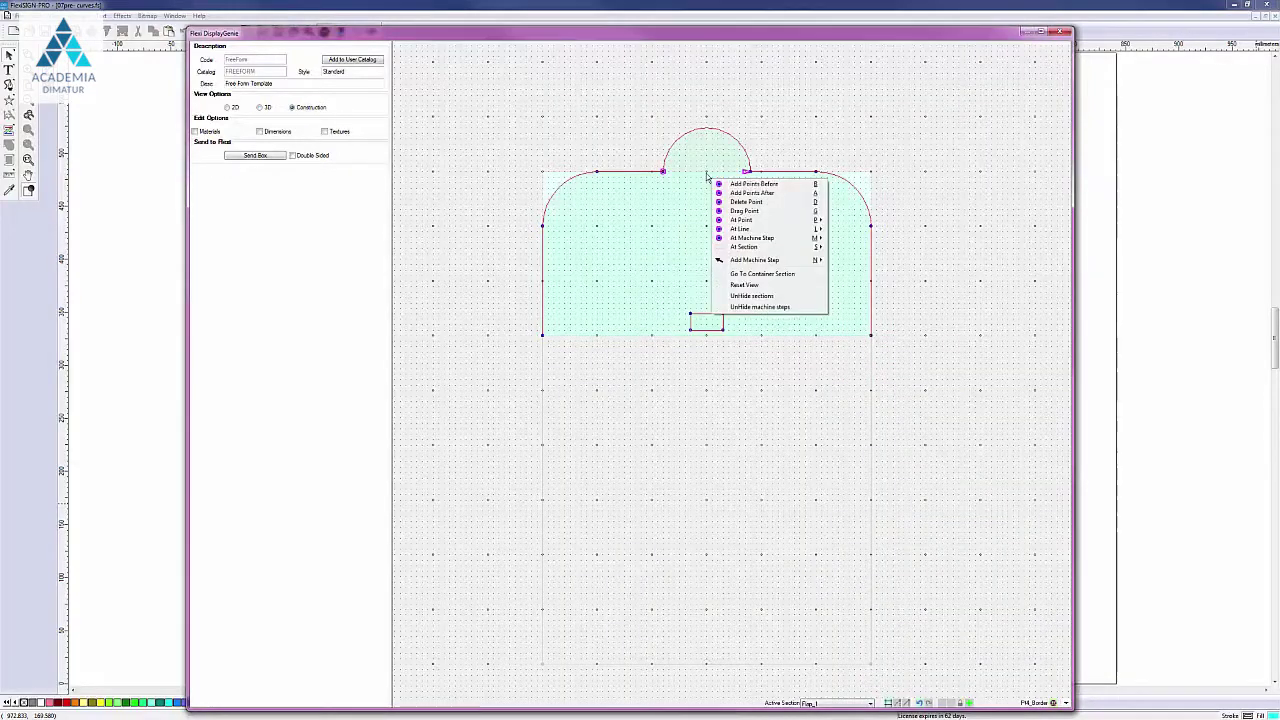
mouse_move(744, 229)
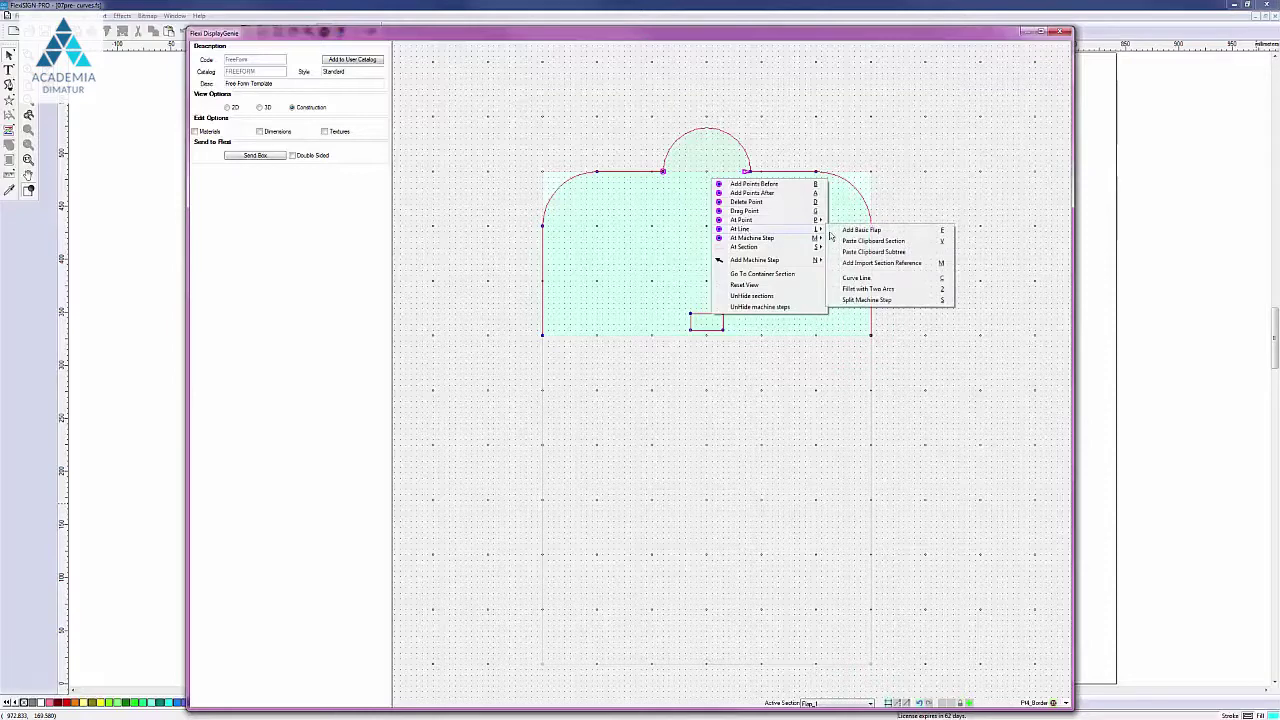
left_click(850, 280)
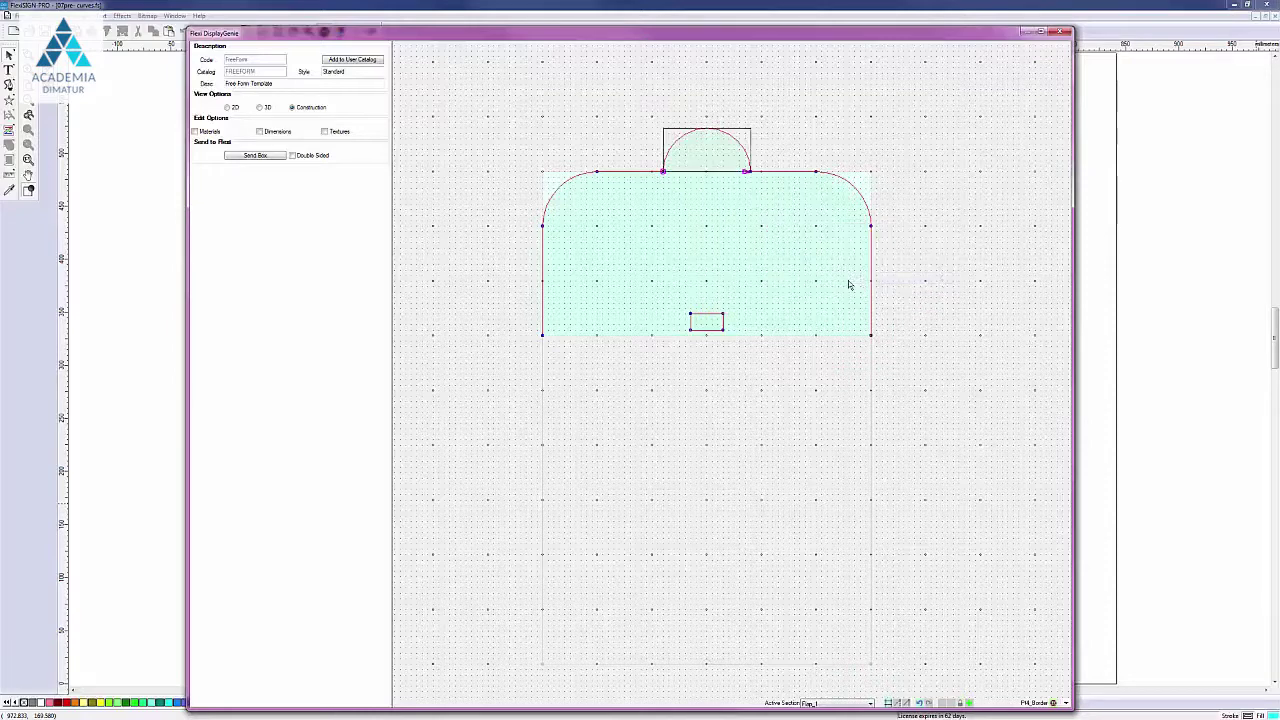
left_click(706, 231)
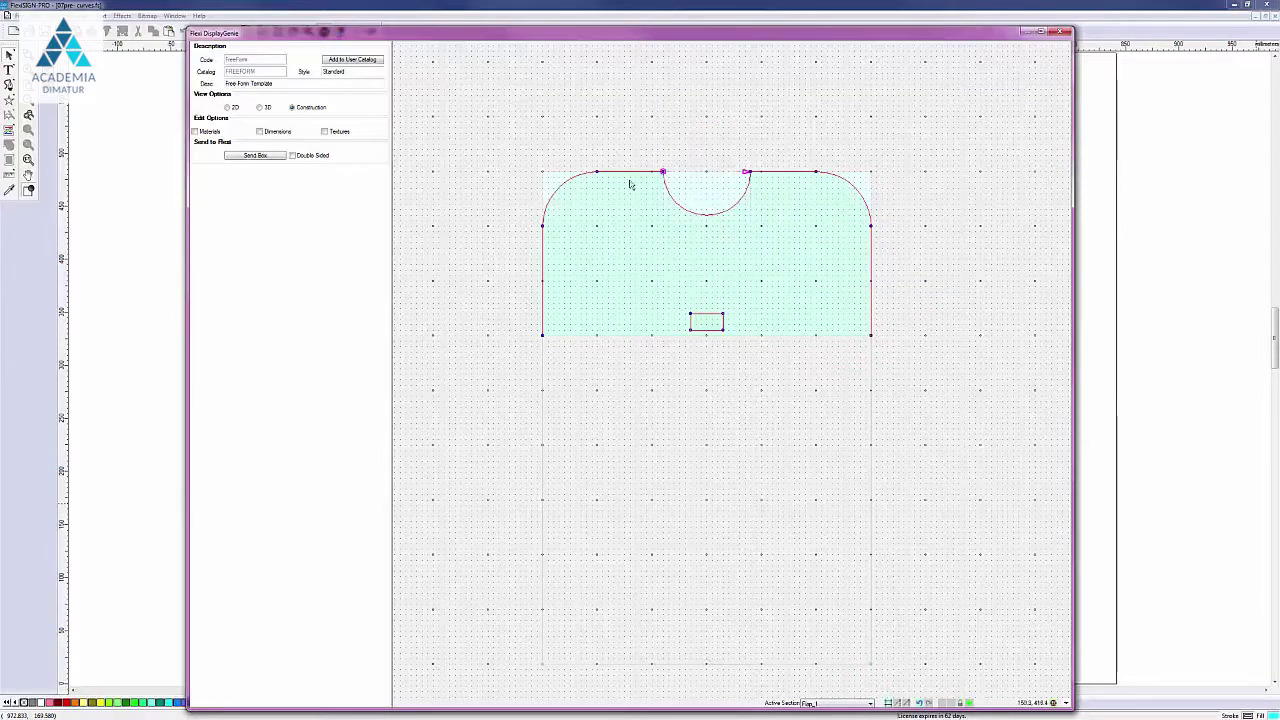
Check the notch in 3D, and in Construction view bend the flap's rounded upper-left corner inward with Curve Line.
left_click(261, 108)
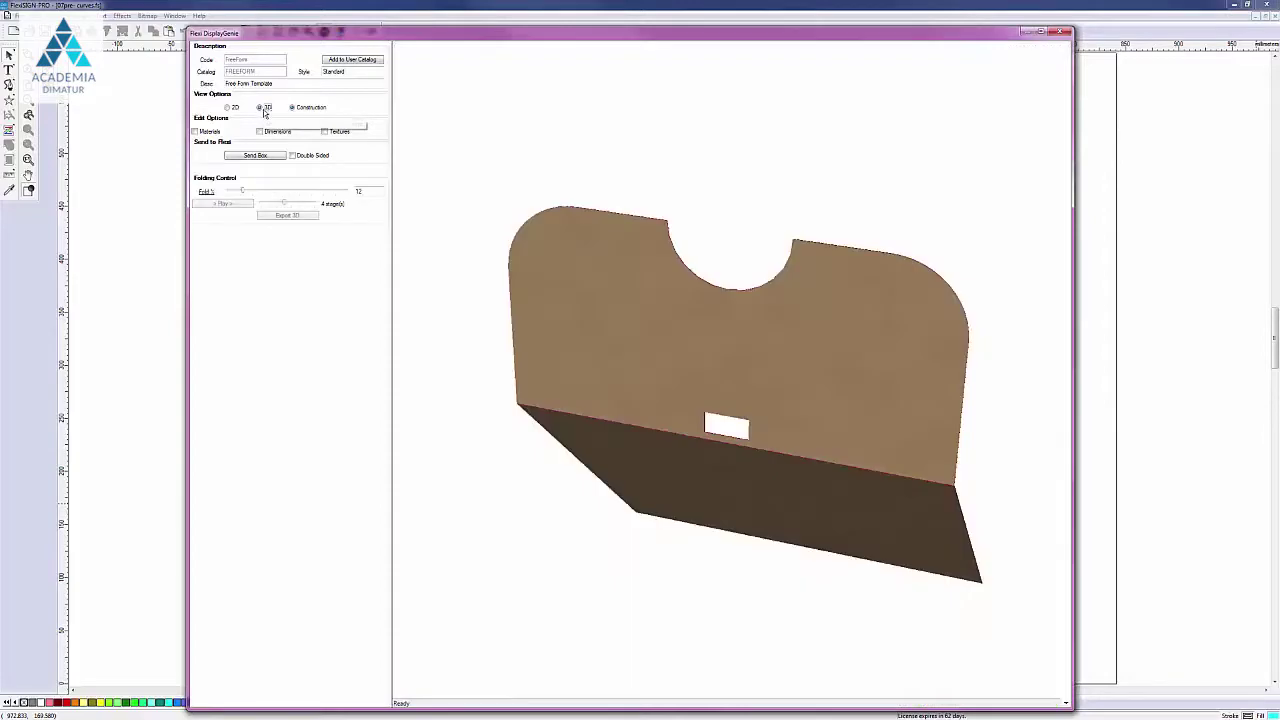
mouse_move(632, 190)
left_mouse_down()
mouse_move(634, 291)
mouse_move(640, 171)
mouse_move(620, 189)
mouse_move(674, 226)
mouse_move(671, 180)
left_mouse_up()
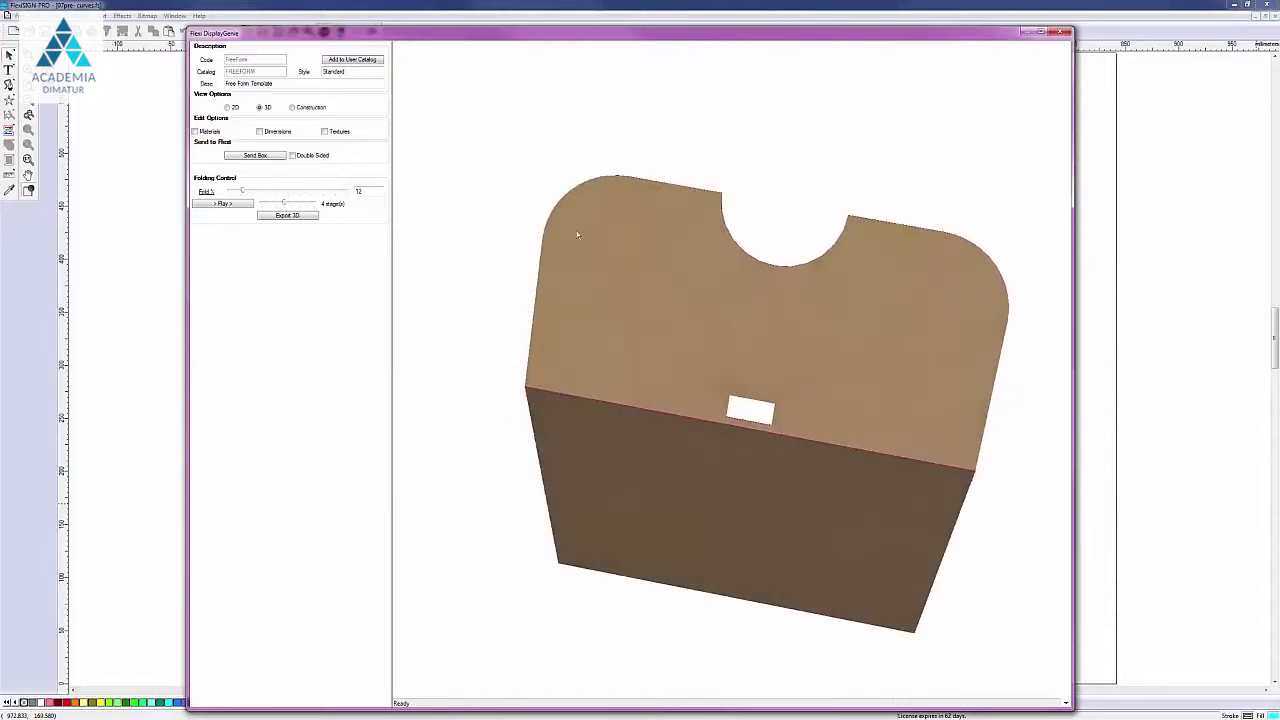
left_click(292, 107)
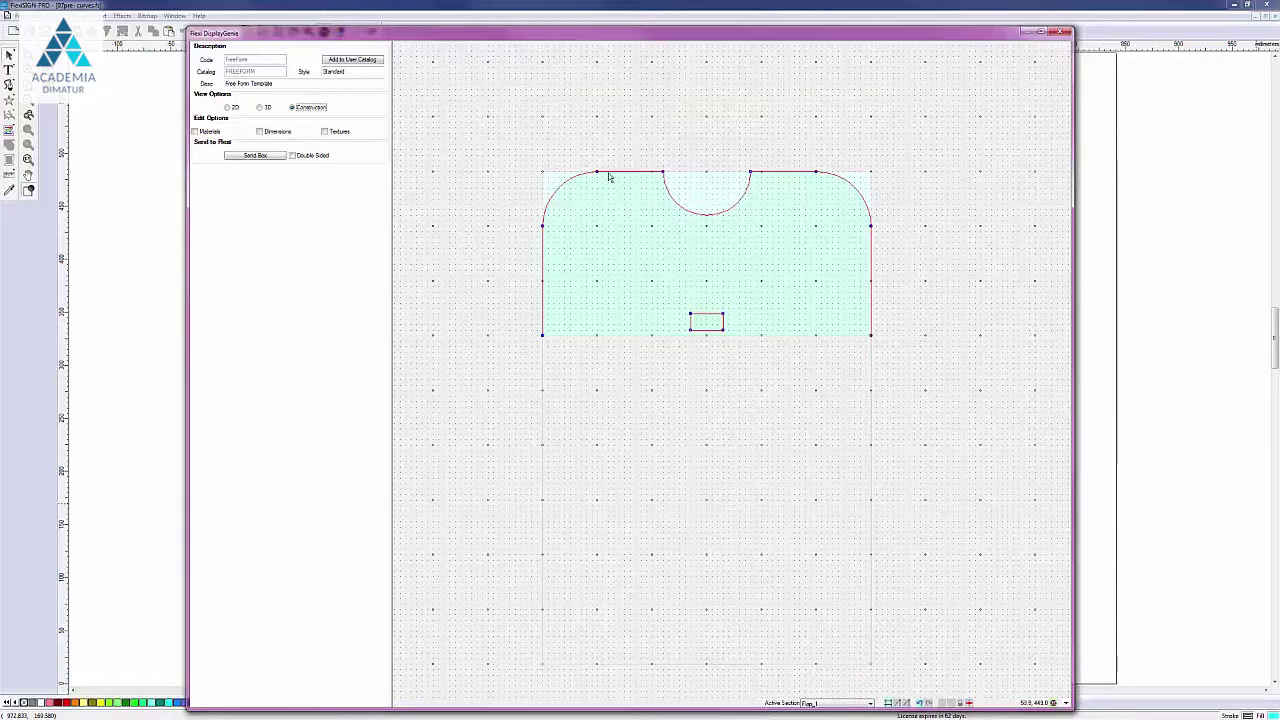
right_click(565, 207)
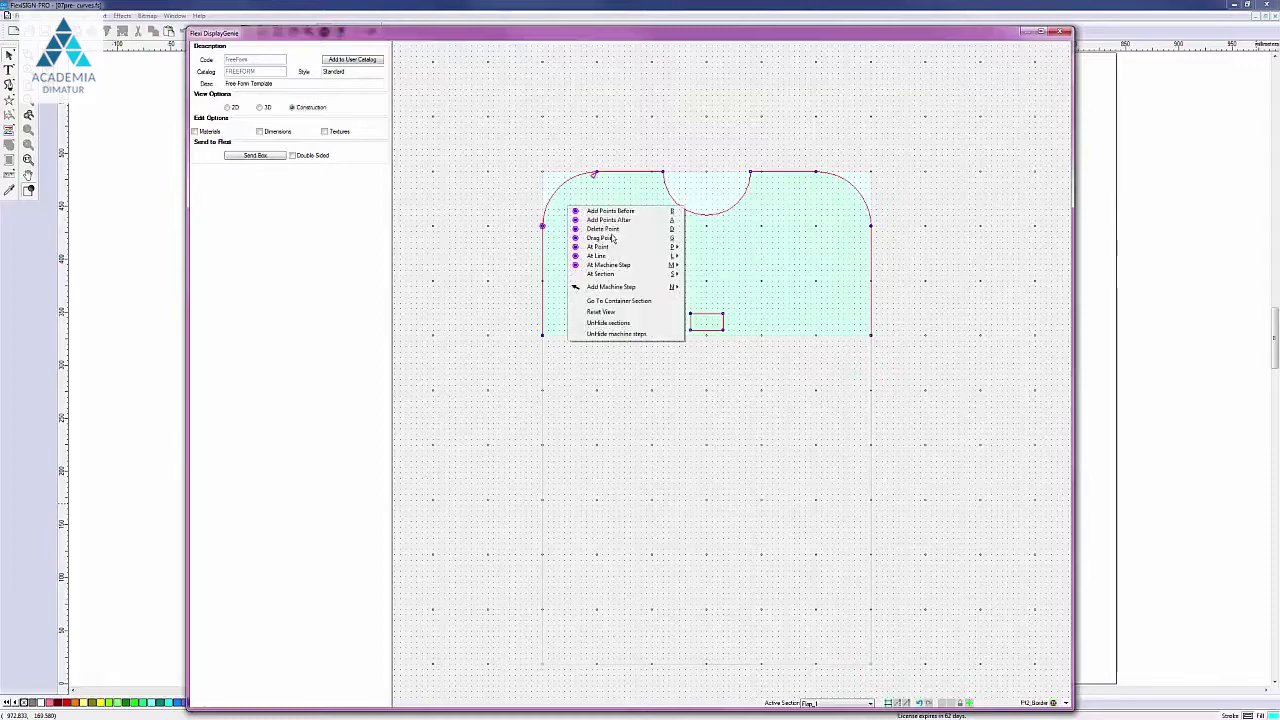
mouse_move(647, 261)
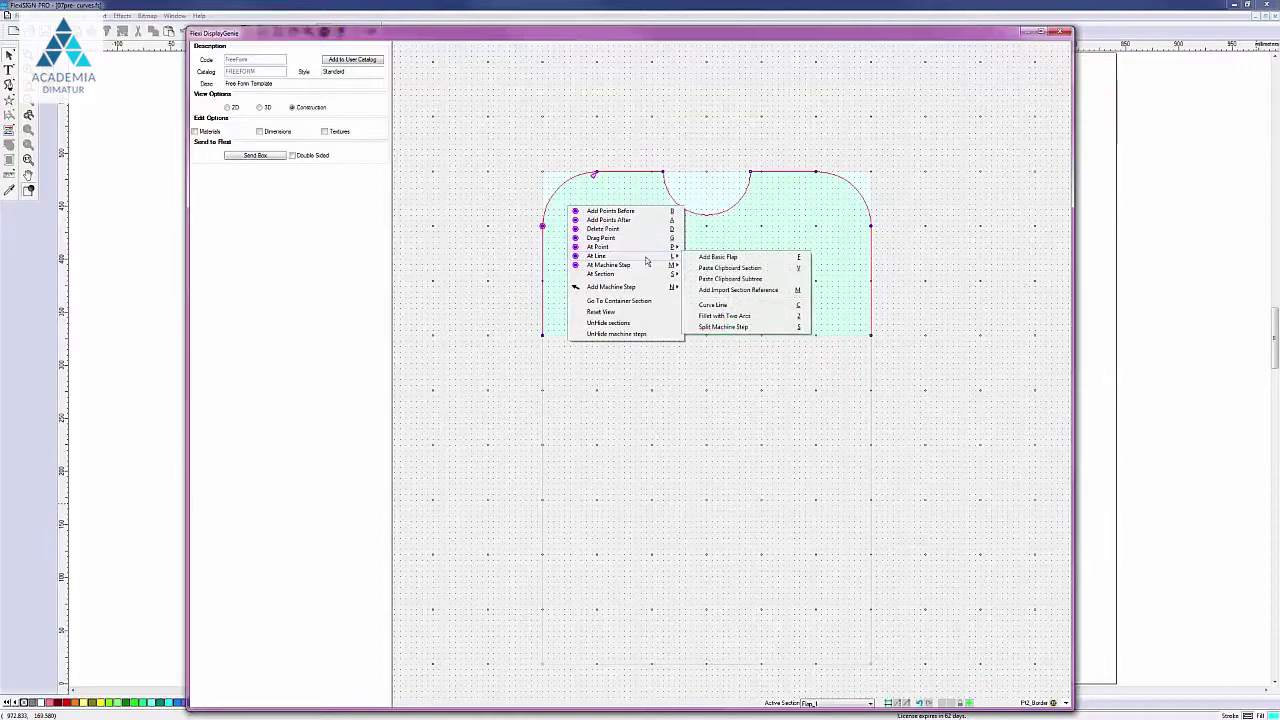
left_click(718, 257)
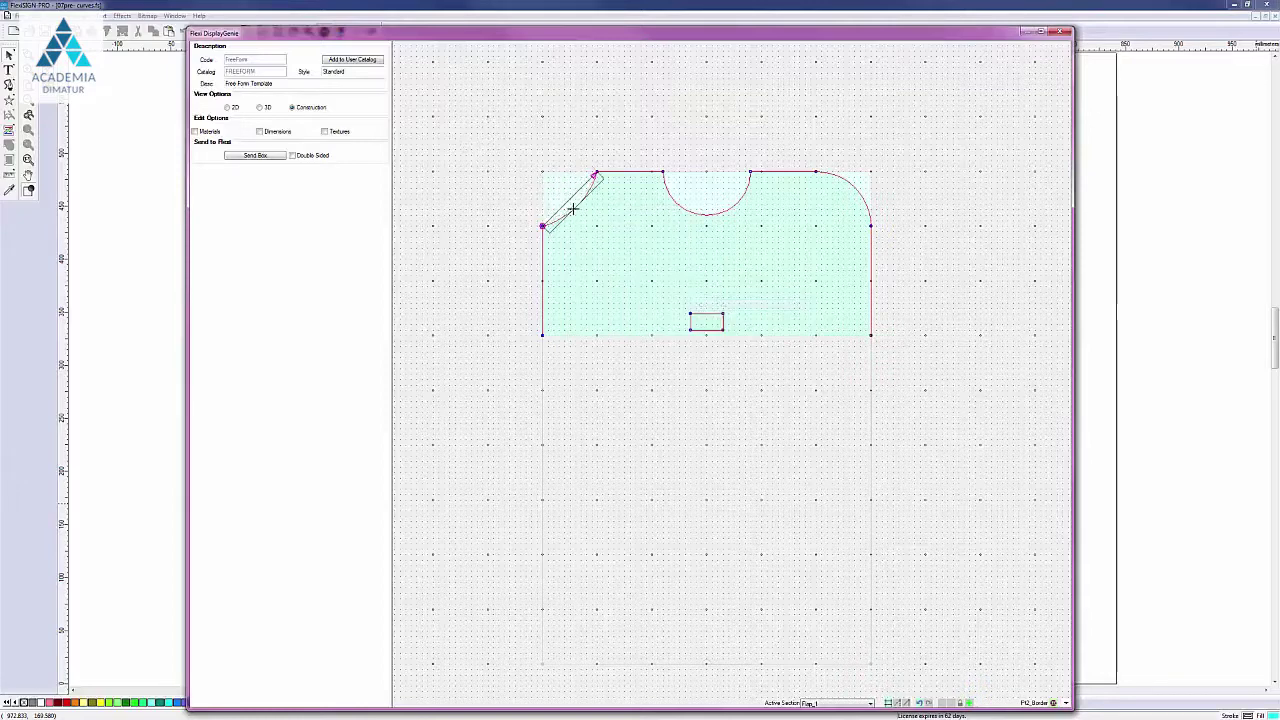
left_click_drag(572, 208, 589, 220)
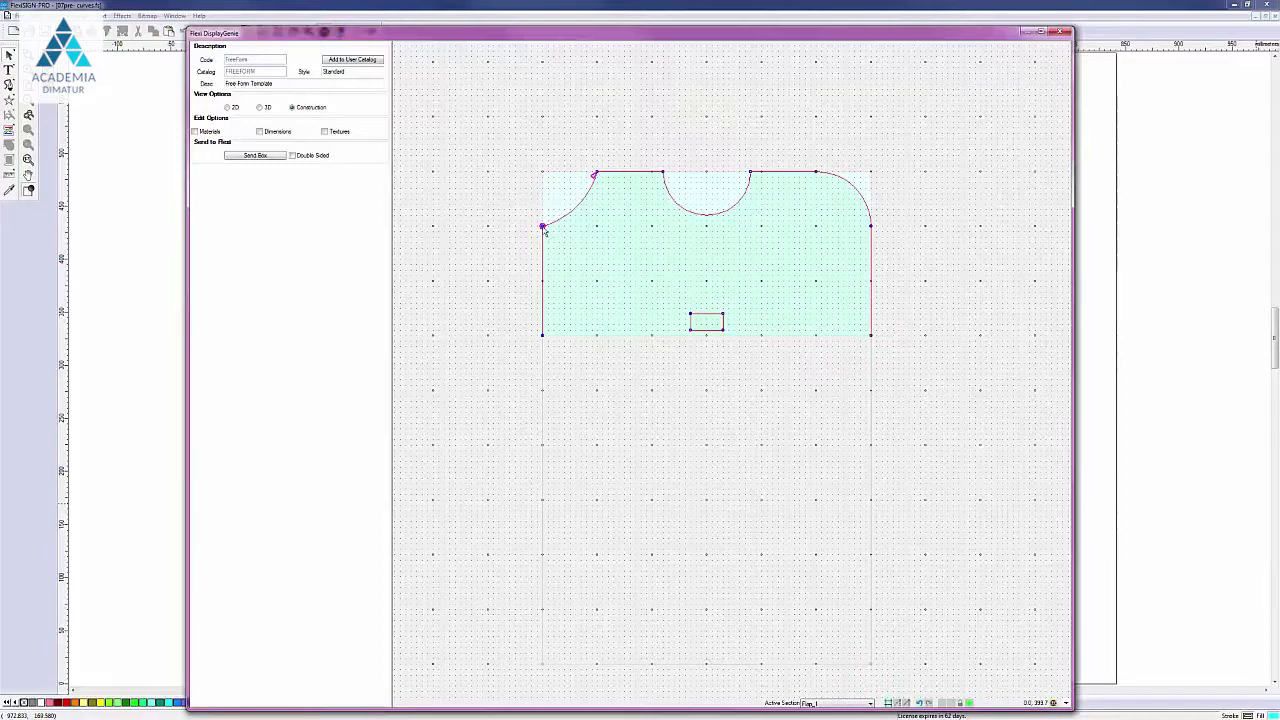
Bend the flap's upper-left corner back outward with Curve Line, making its arc tangent to the previous and next lines.
right_click(544, 229)
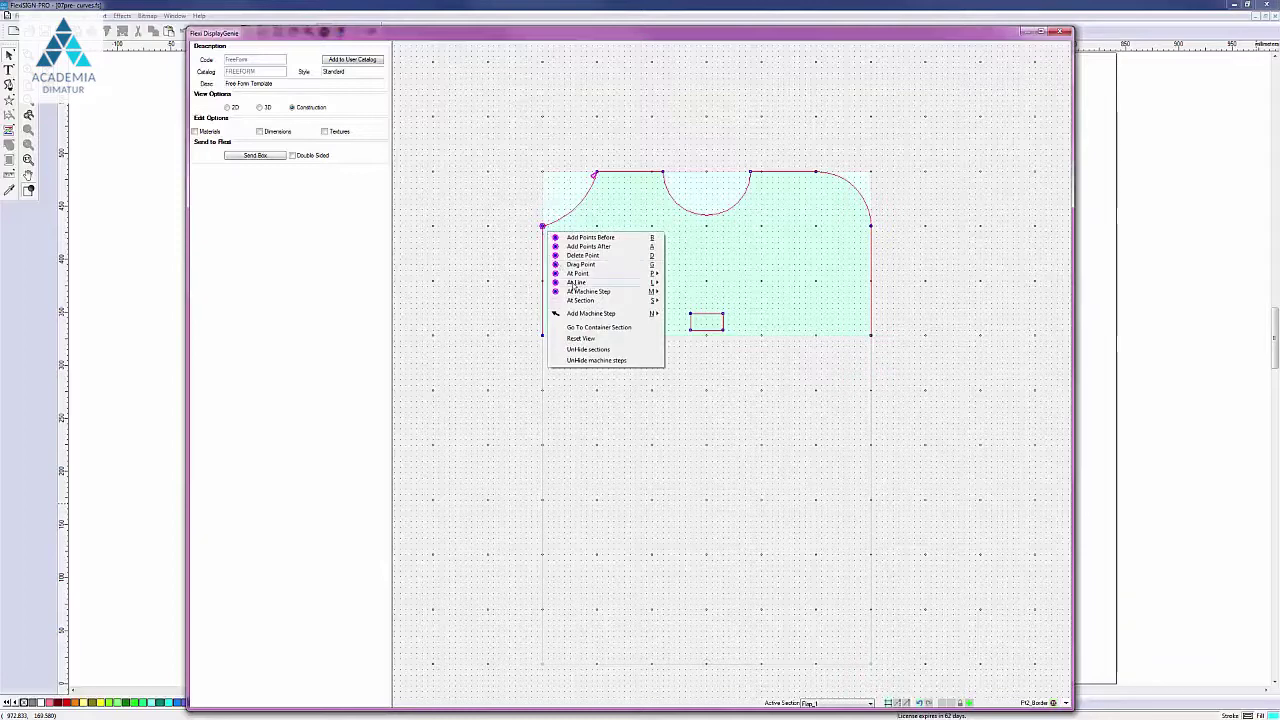
mouse_move(600, 287)
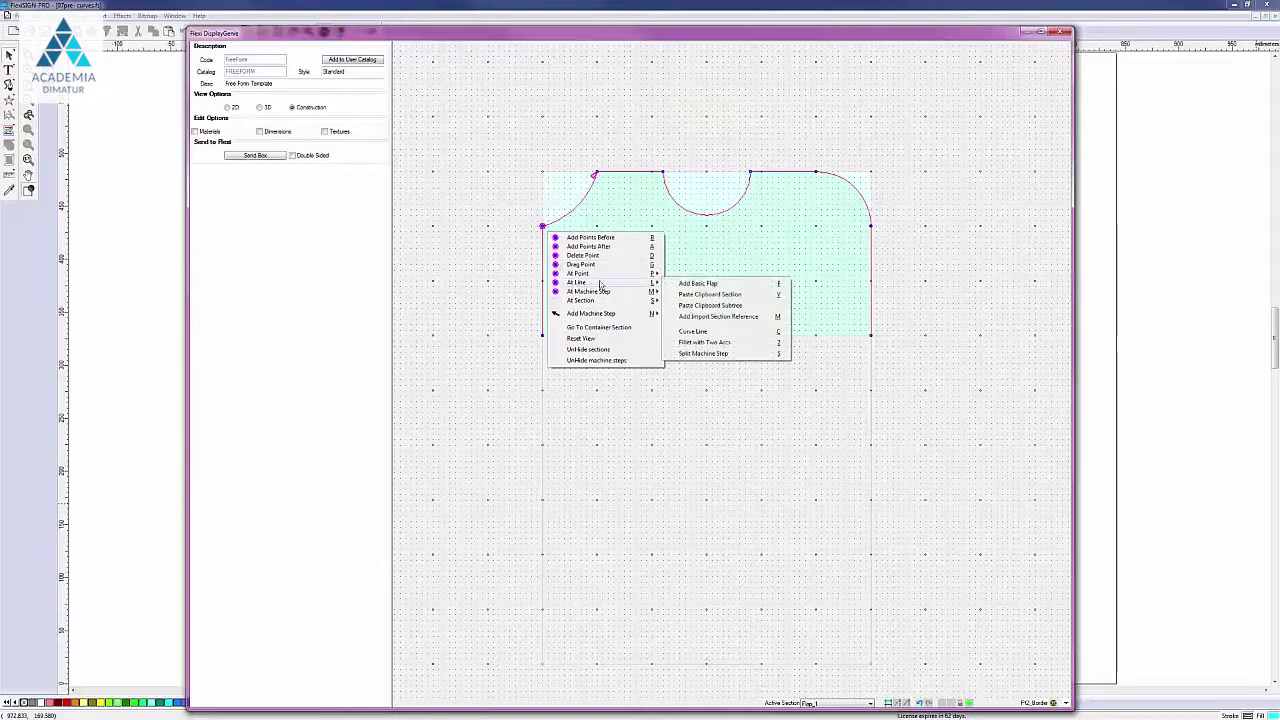
left_click(716, 333)
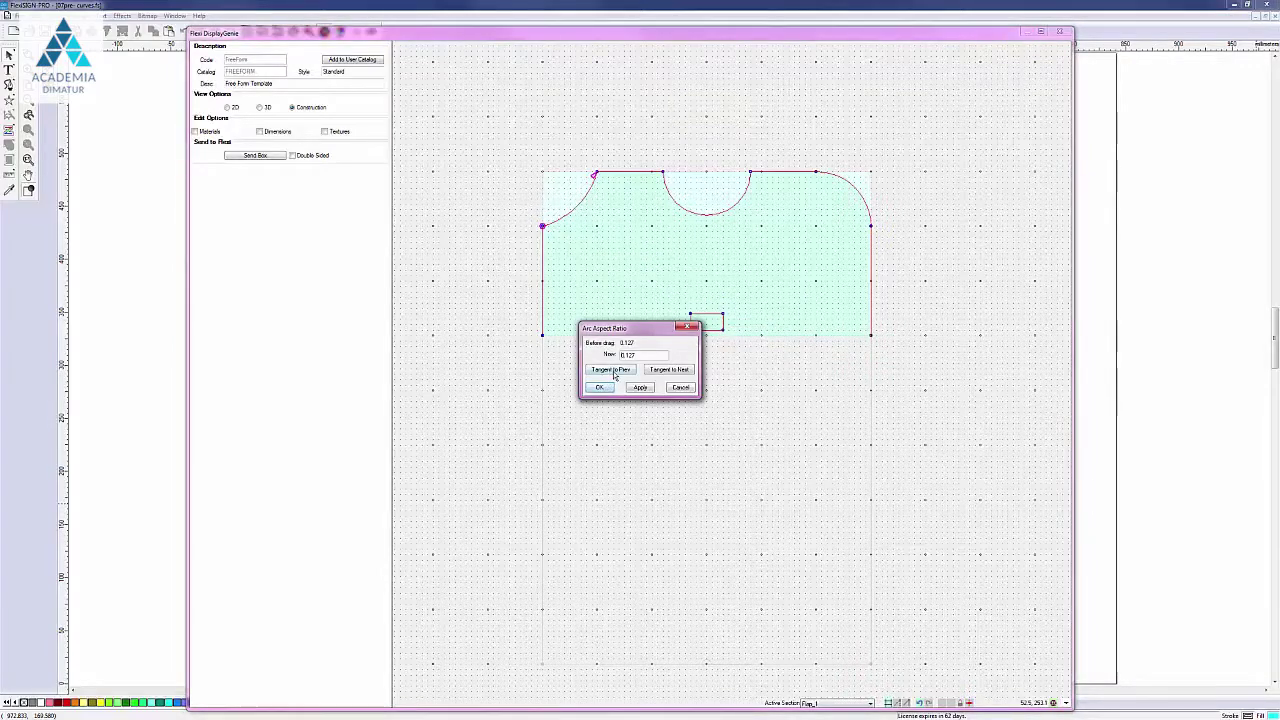
left_click(612, 371)
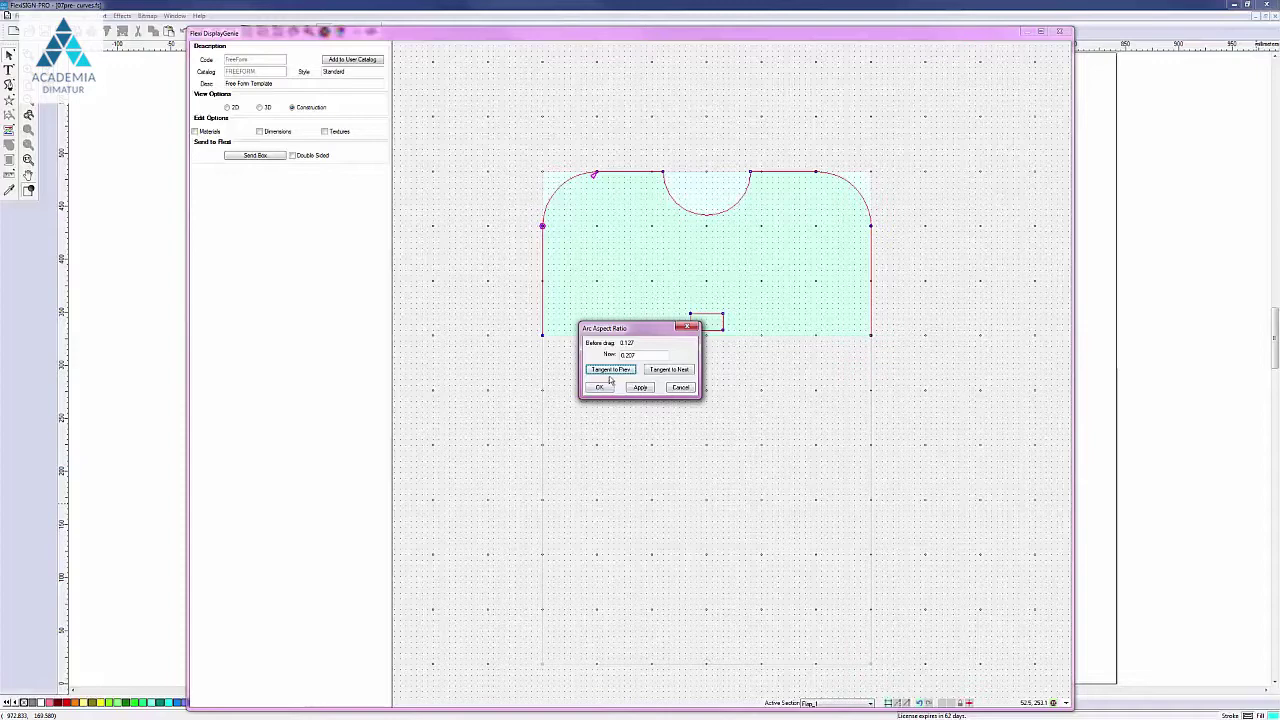
left_click(675, 371)
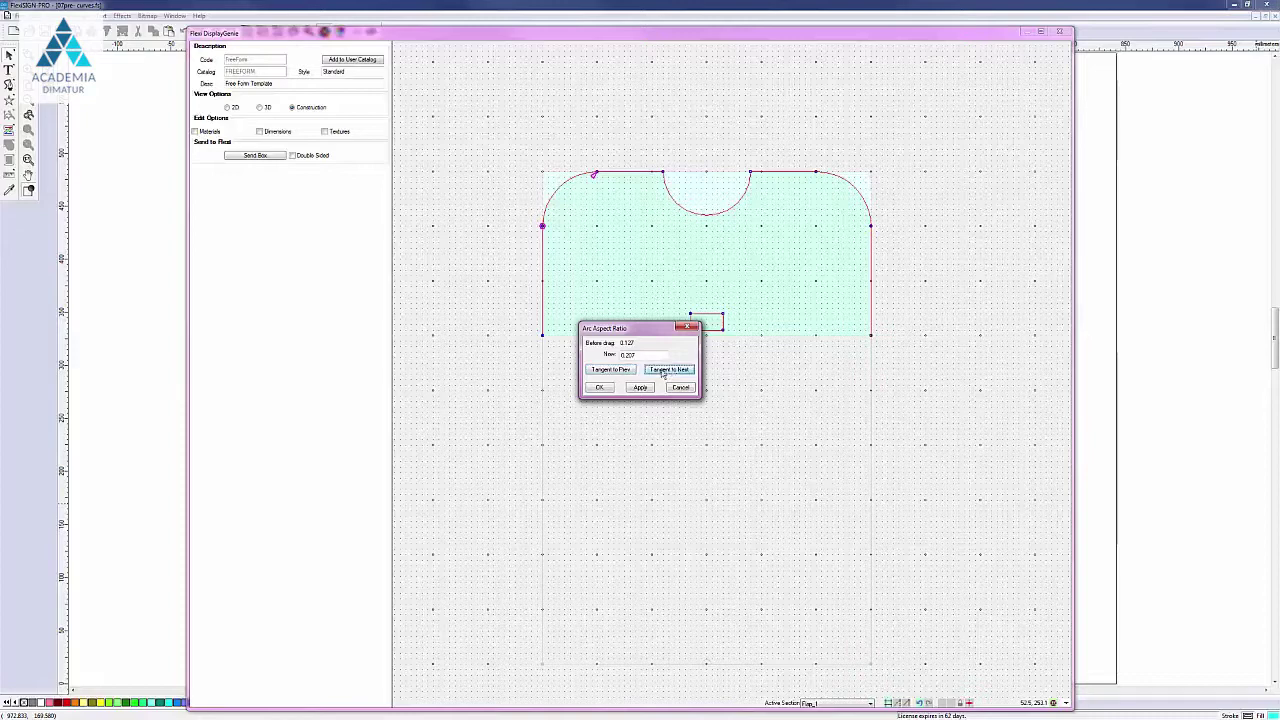
left_click(675, 389)
Move the upper-left arc's upper end point along the flap's top edge to just beside the notch with Drag Point.
right_click(597, 175)
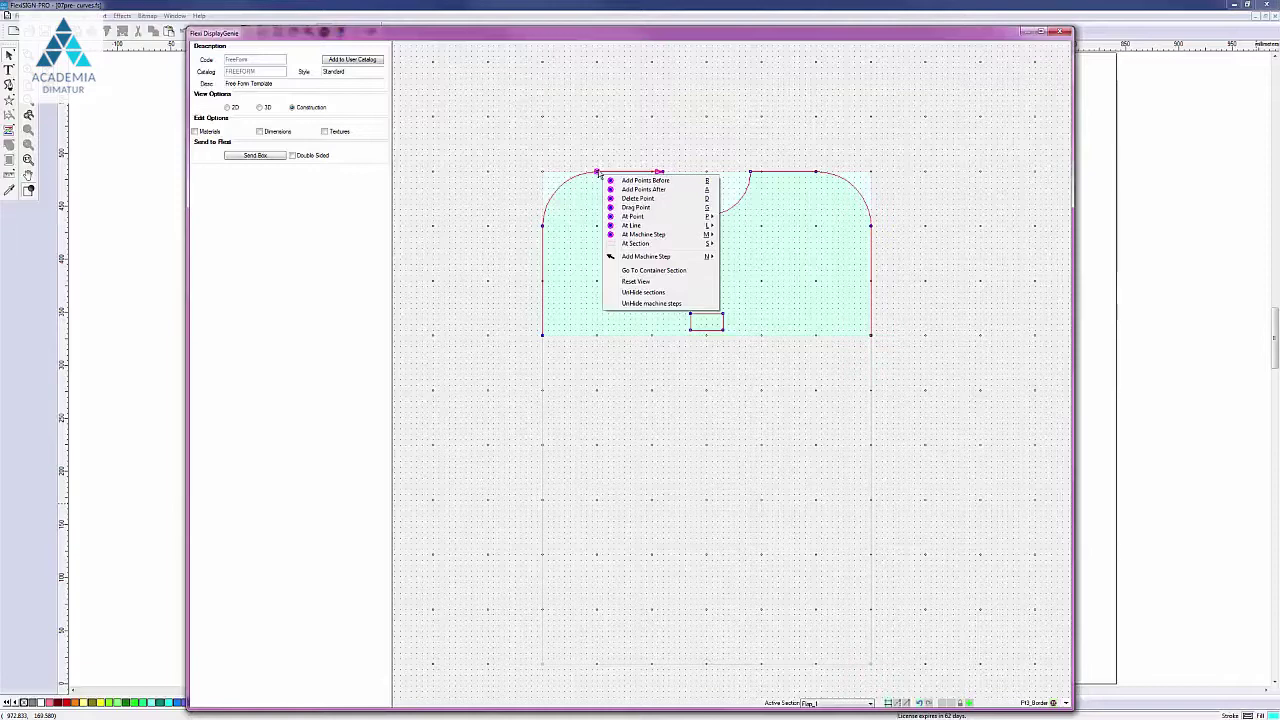
key("g")
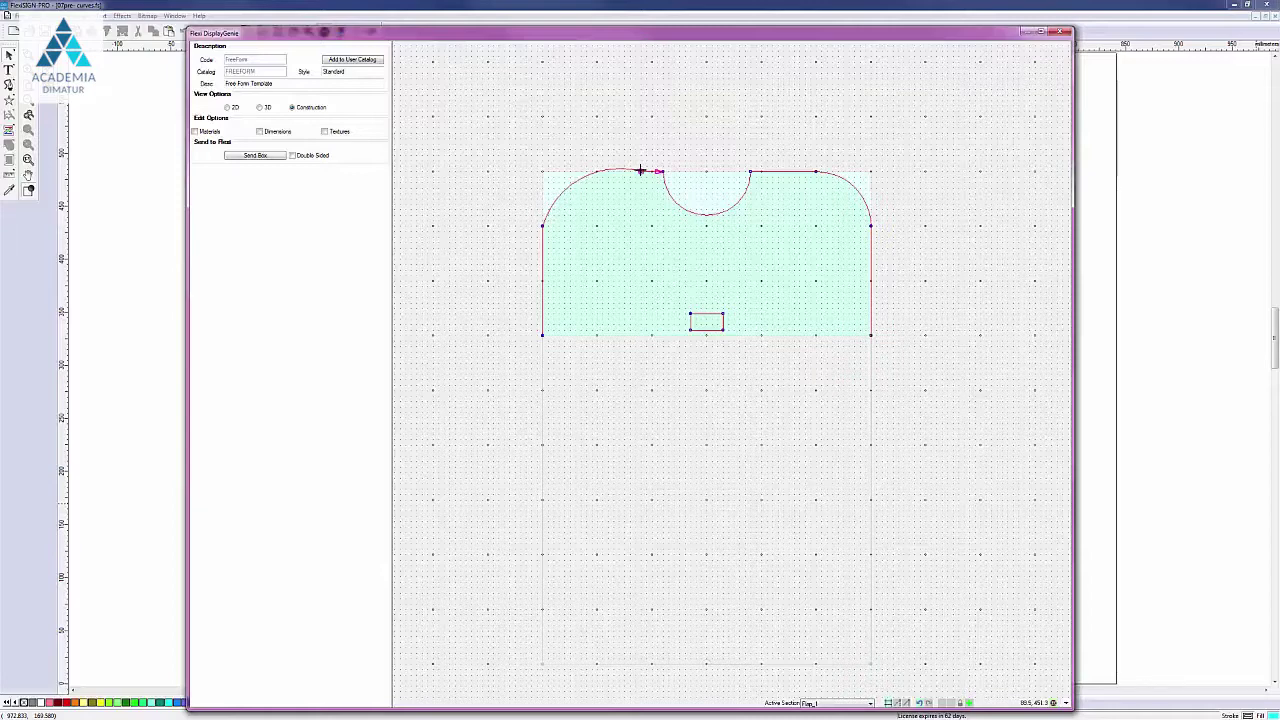
left_click(647, 171)
Reshape the stretched upper-left arc with Curve Line, trying Tangent to Next and applying Tangent to Prev.
right_click(596, 196)
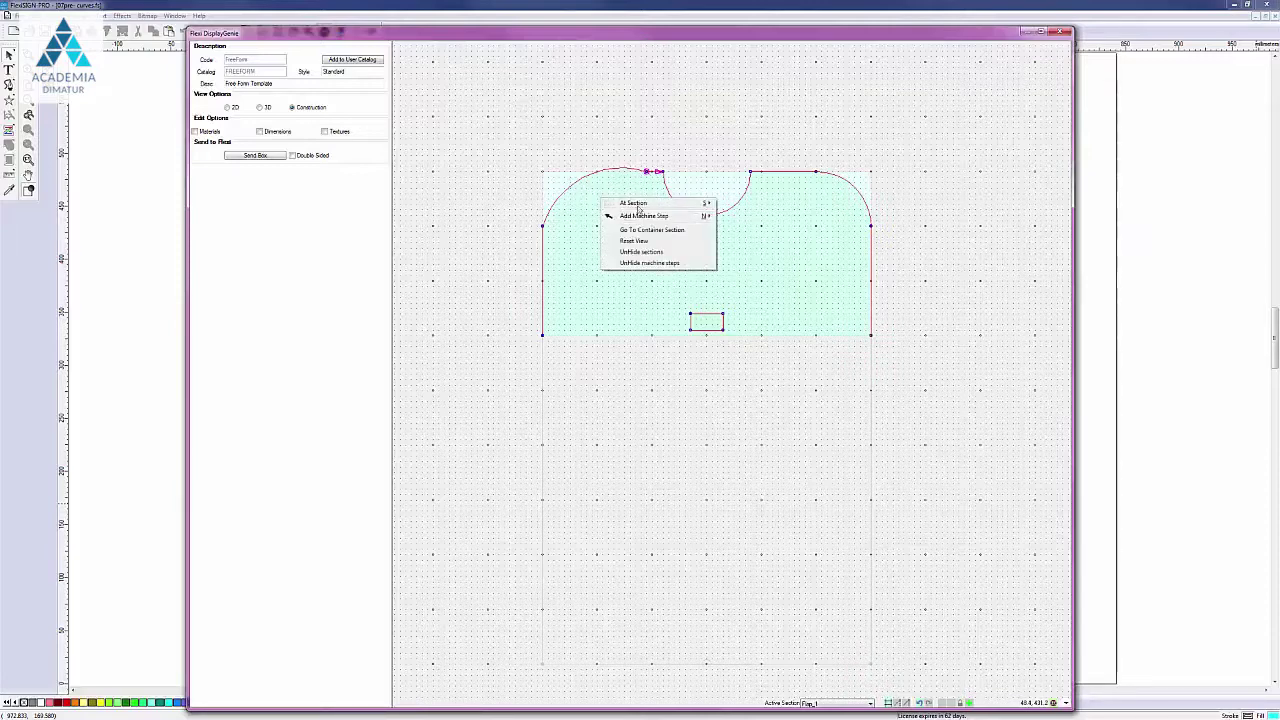
left_click(597, 200)
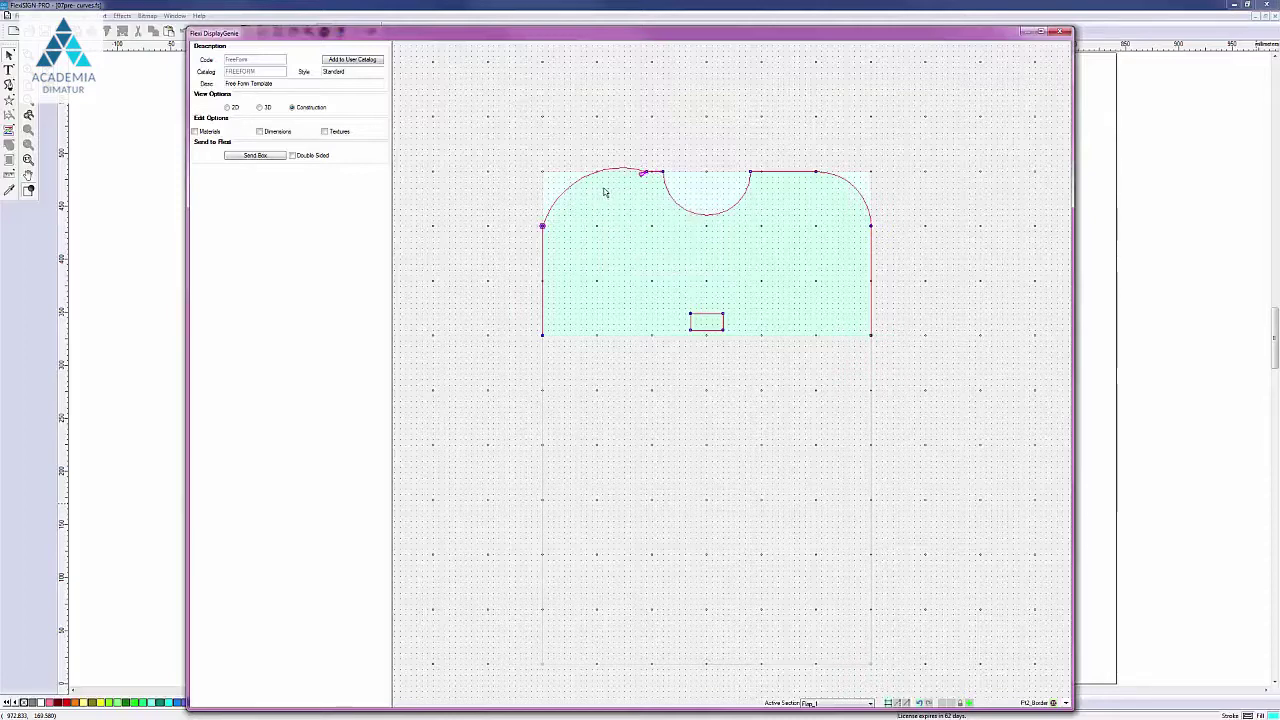
right_click(606, 196)
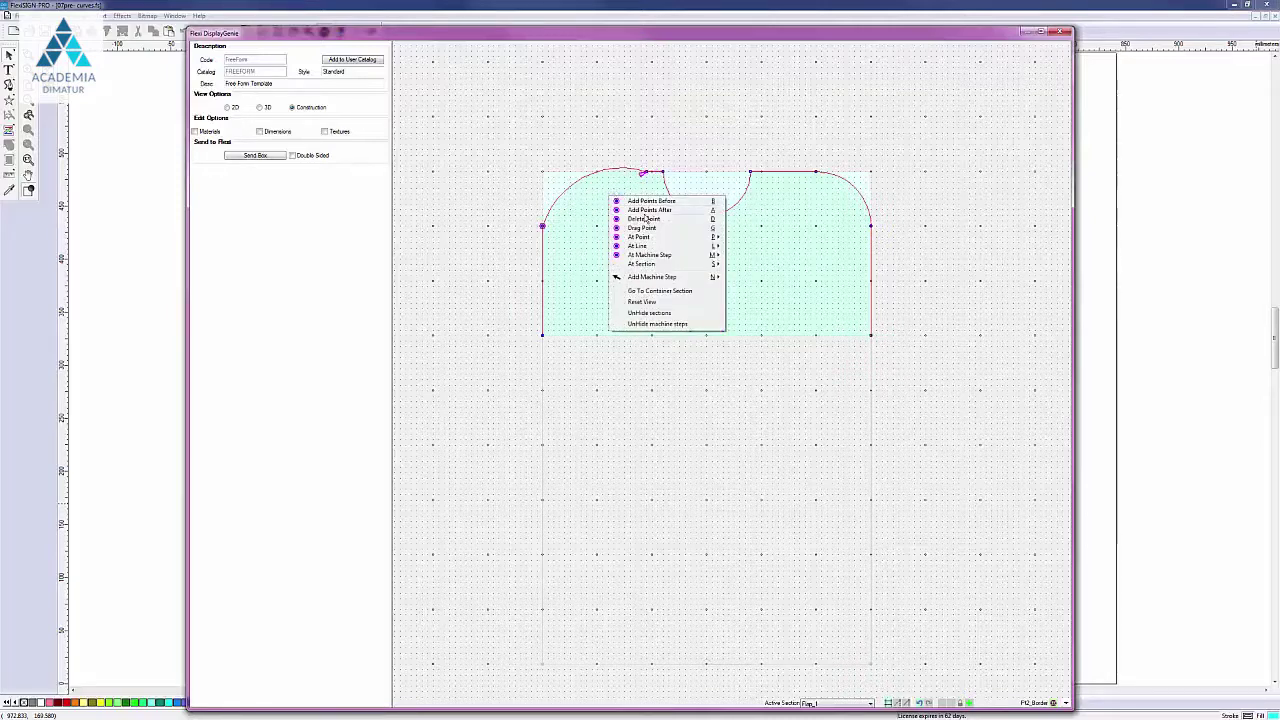
mouse_move(650, 245)
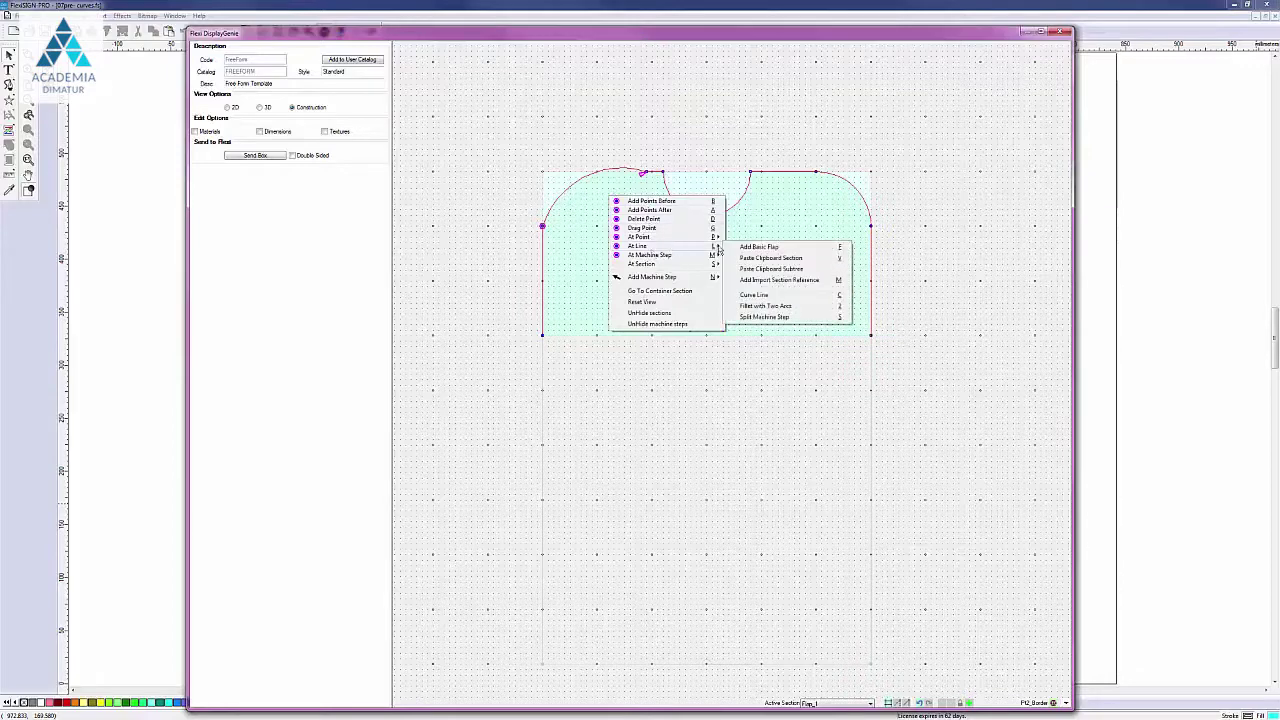
left_click(764, 294)
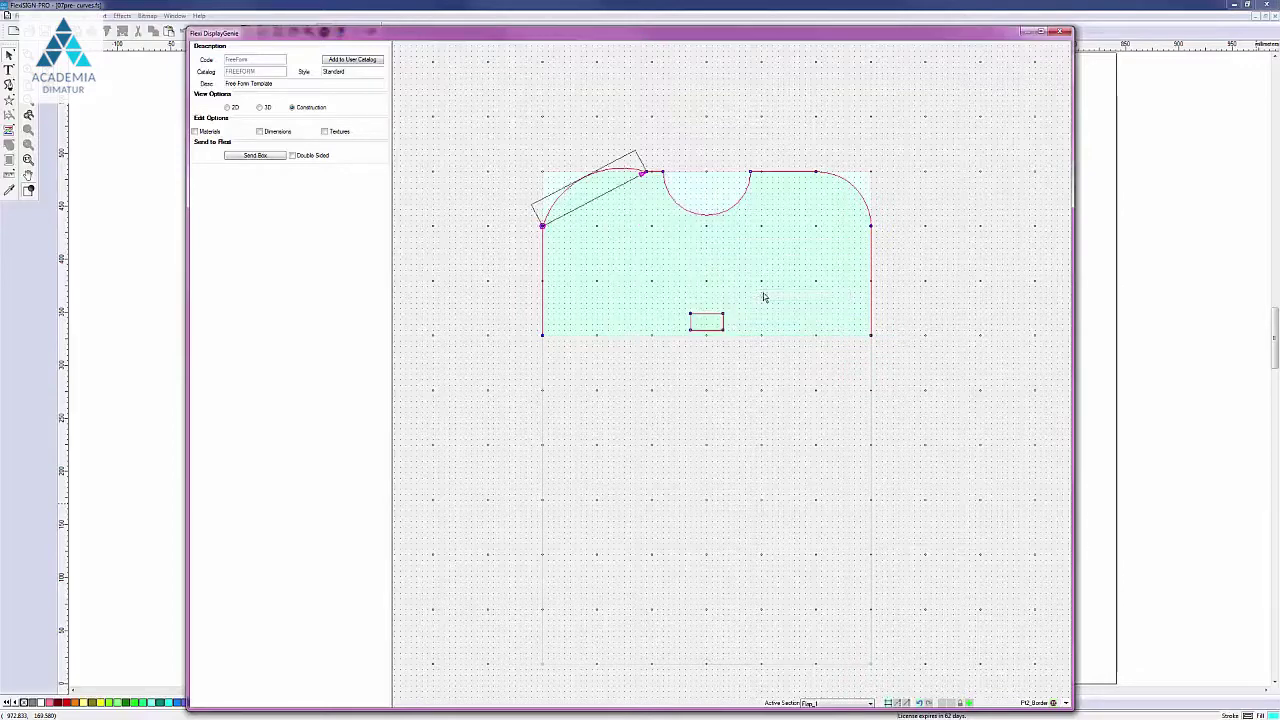
left_click(583, 179)
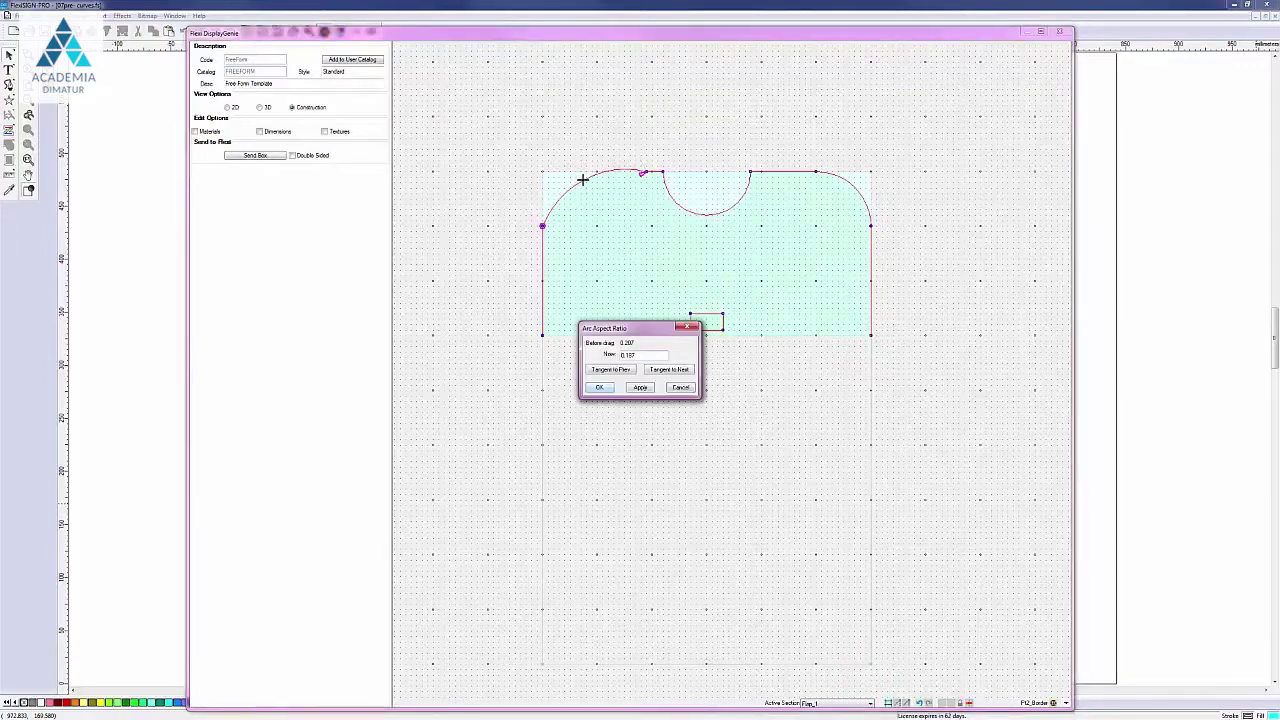
left_click(660, 374)
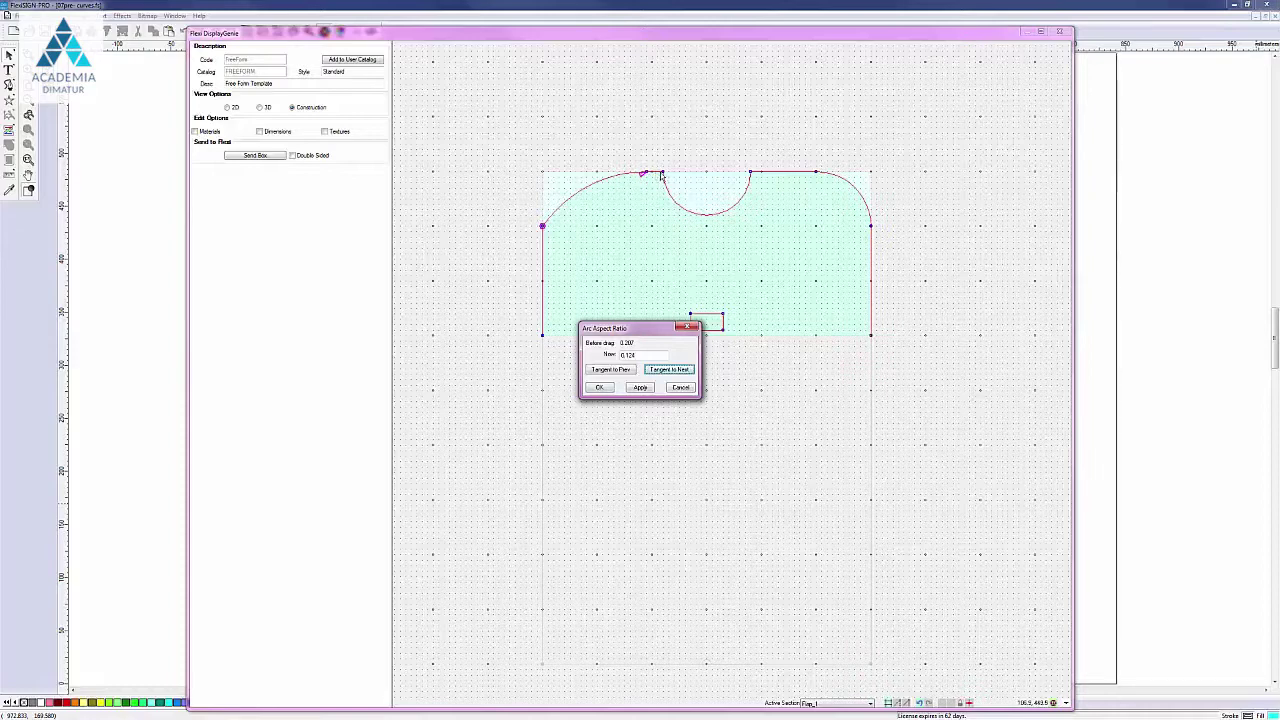
left_click(621, 372)
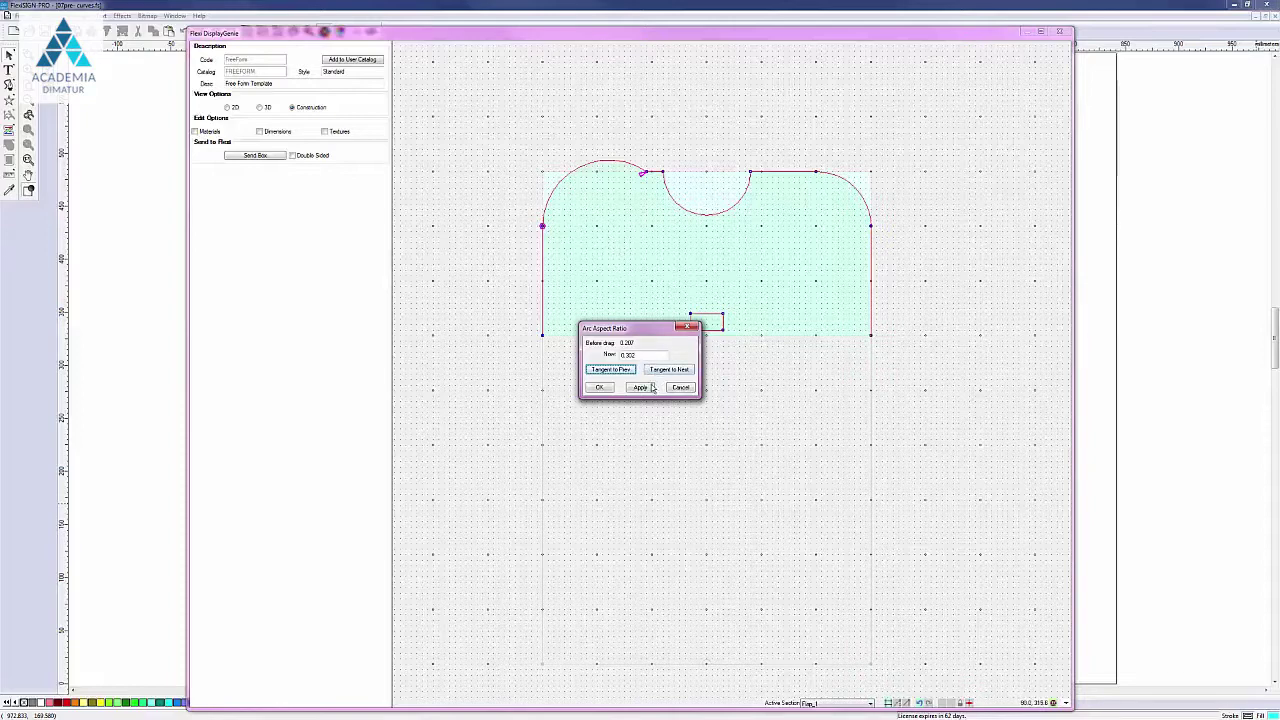
left_click(600, 388)
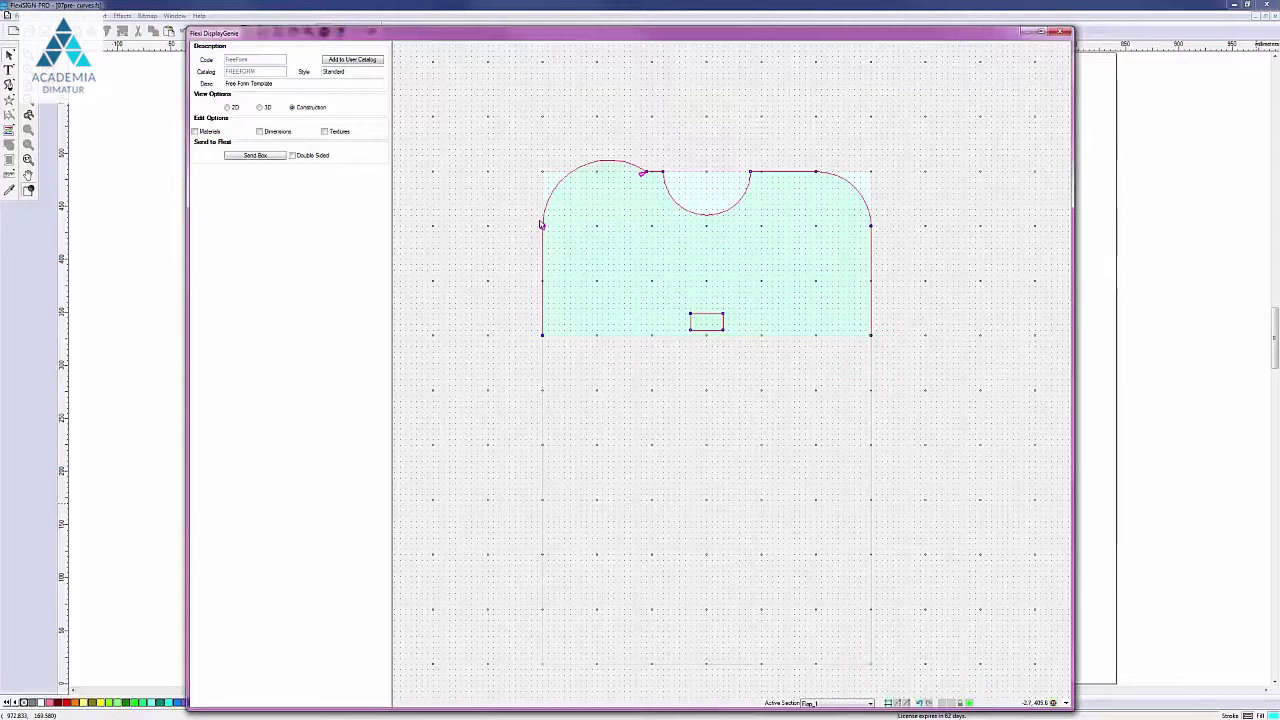
Replace the flap's upper-left arc with a two-arc corner using Fillet with Two Arcs.
left_click(541, 225)
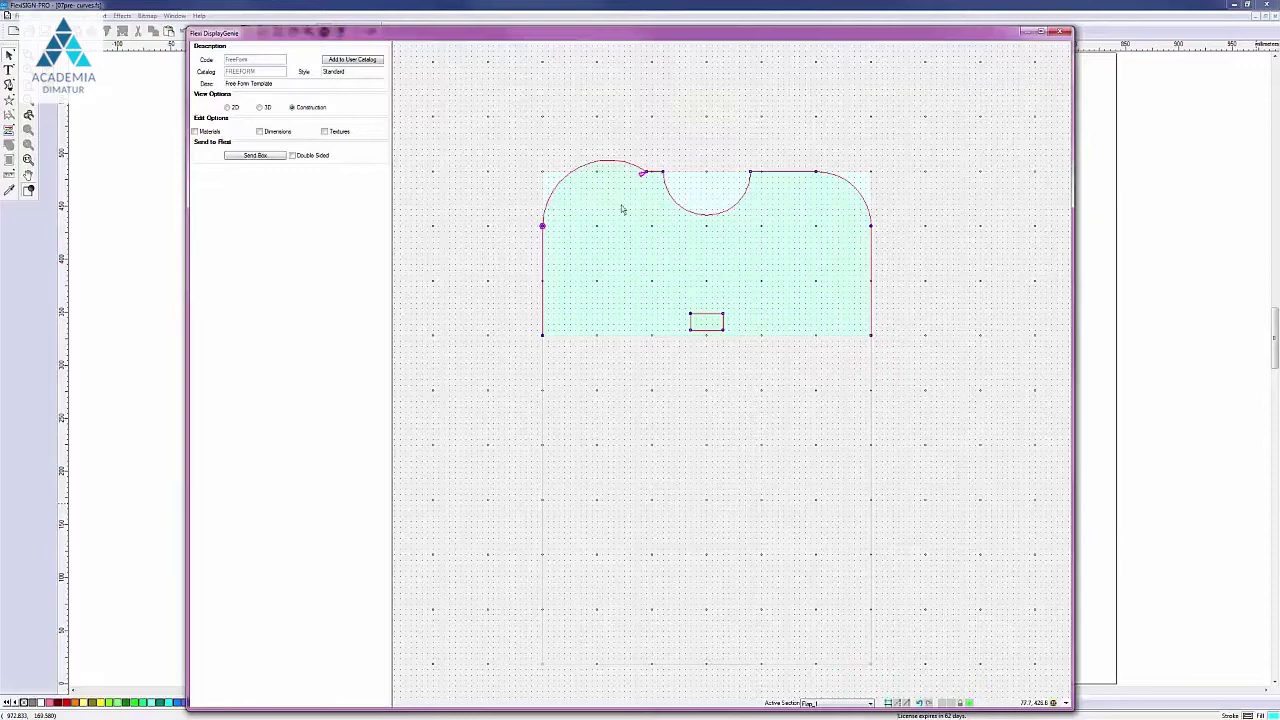
right_click(543, 228)
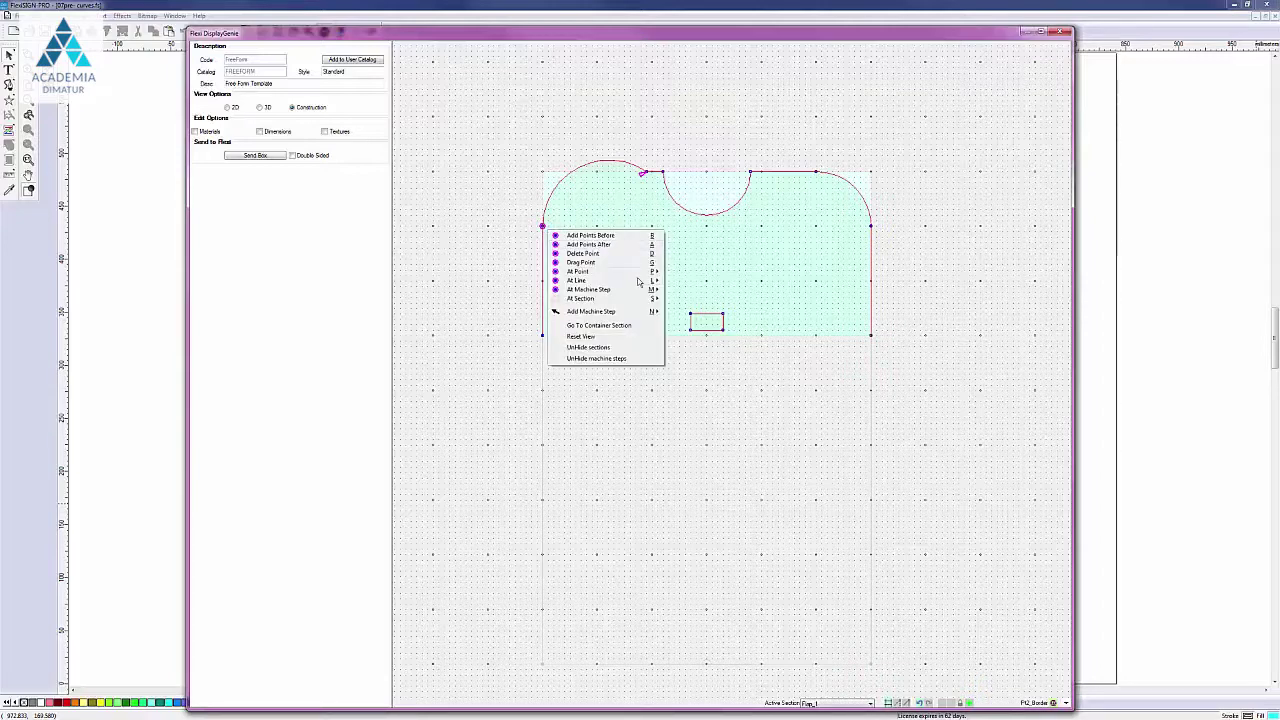
mouse_move(632, 290)
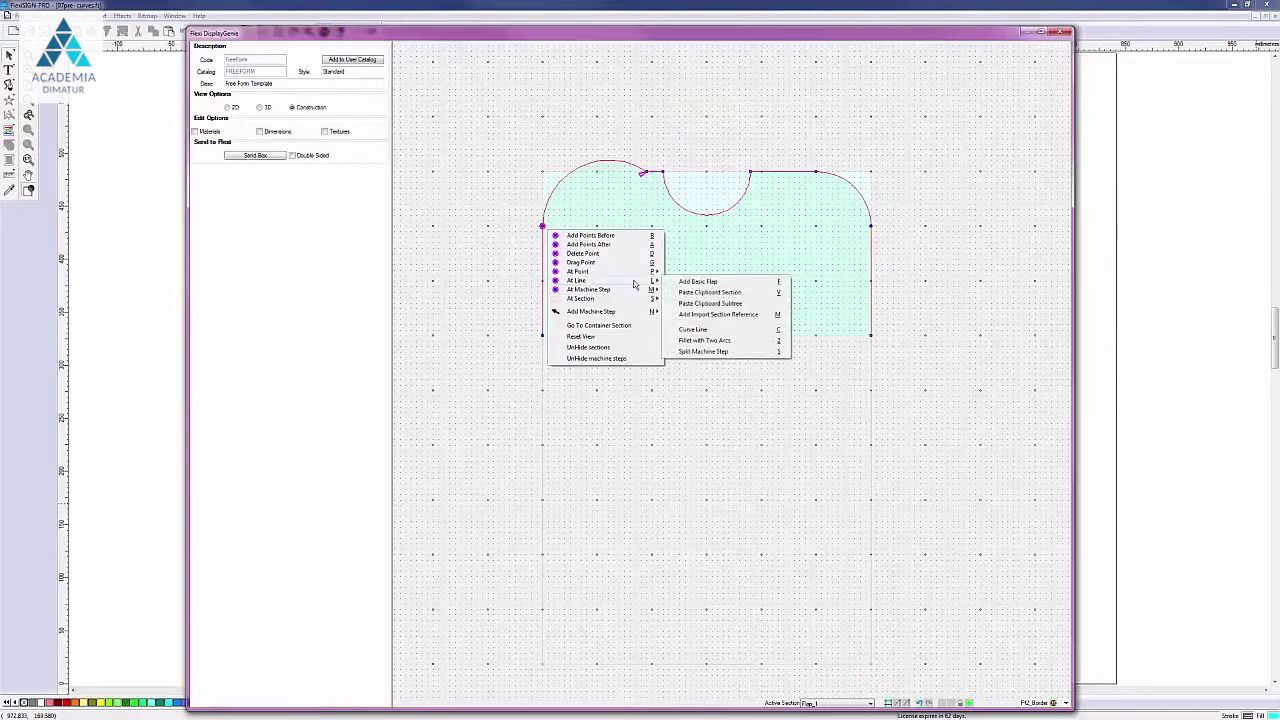
left_click(711, 341)
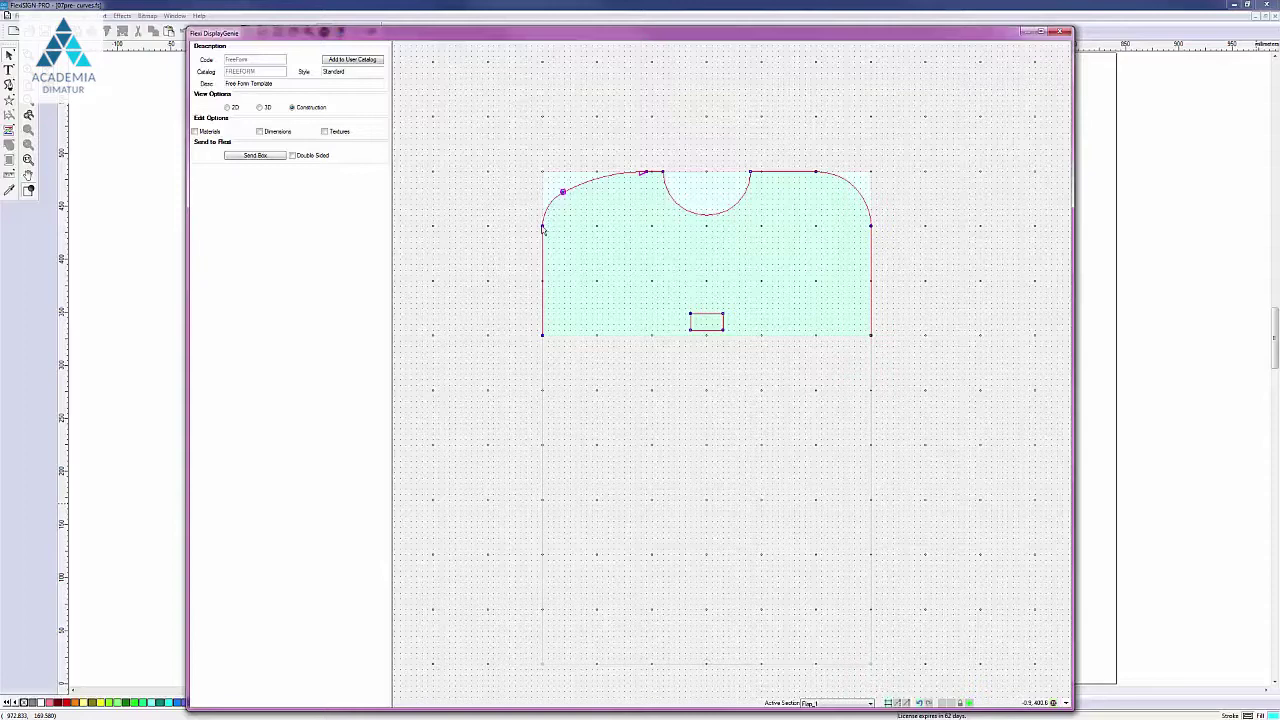
Move the two-arc corner's lower point down the flap's left edge and smooth the corner with Adjust Two Arc Corner.
right_click(542, 228)
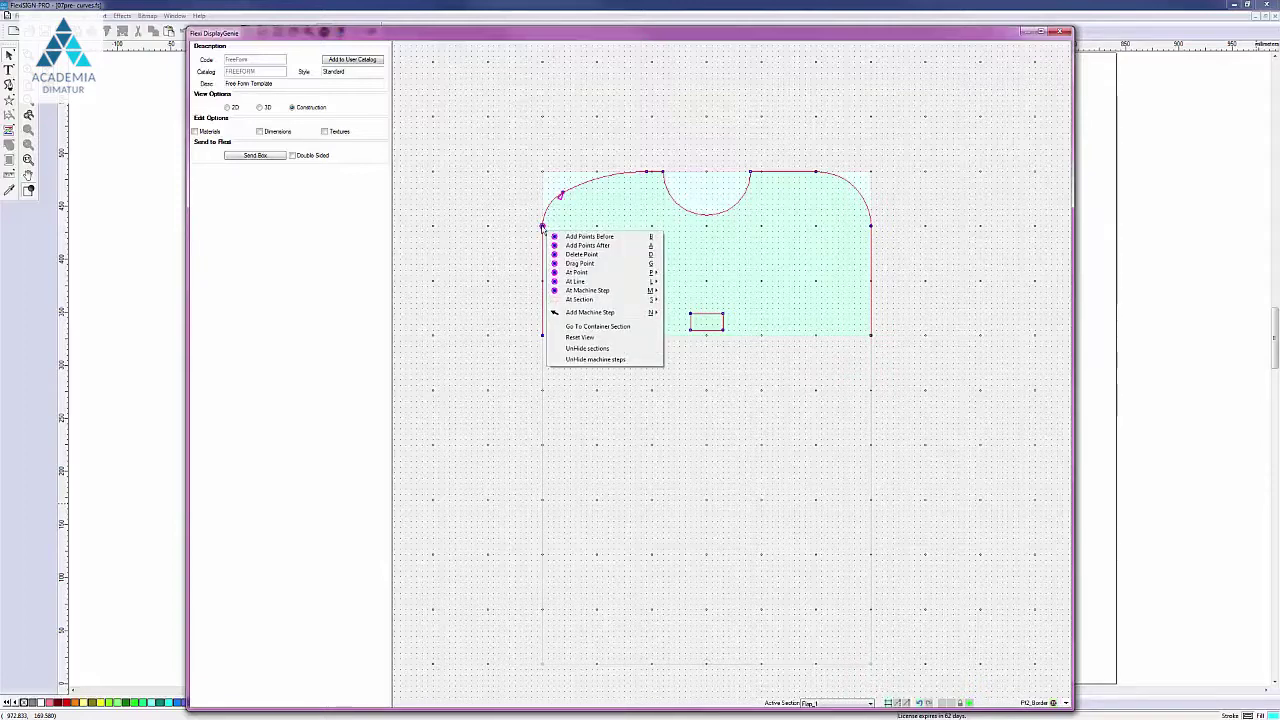
key("g")
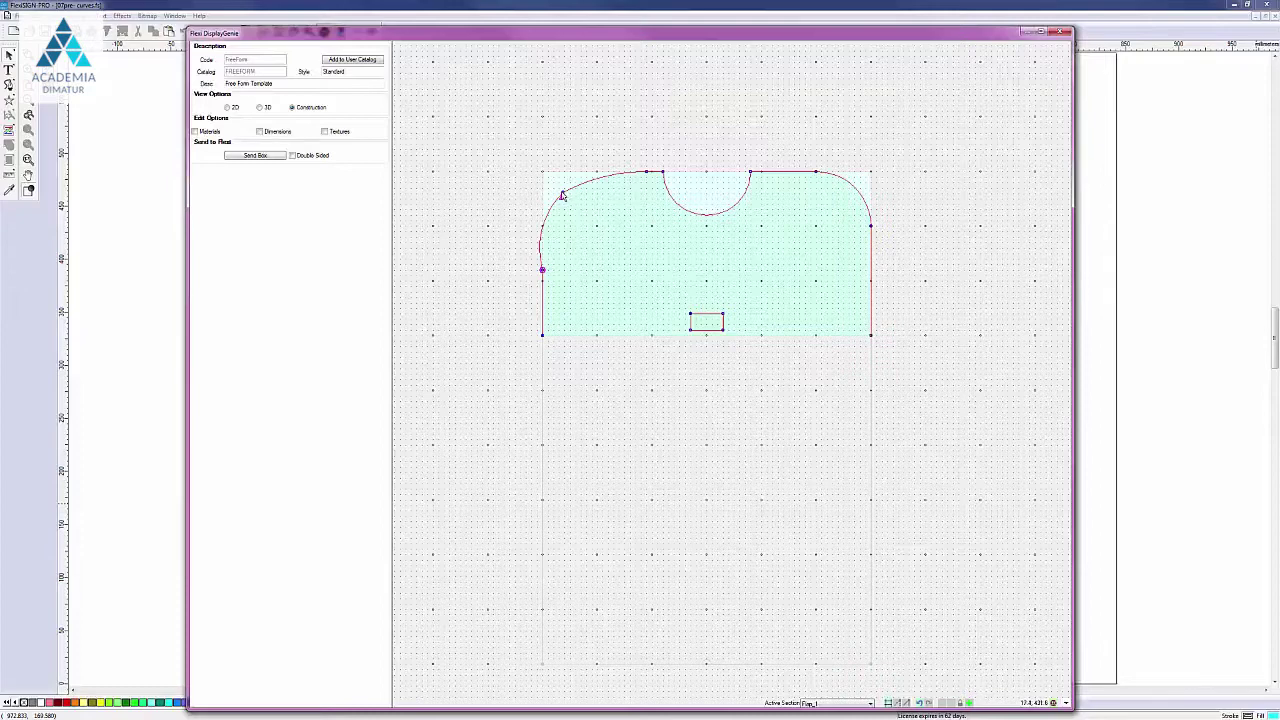
right_click(563, 195)
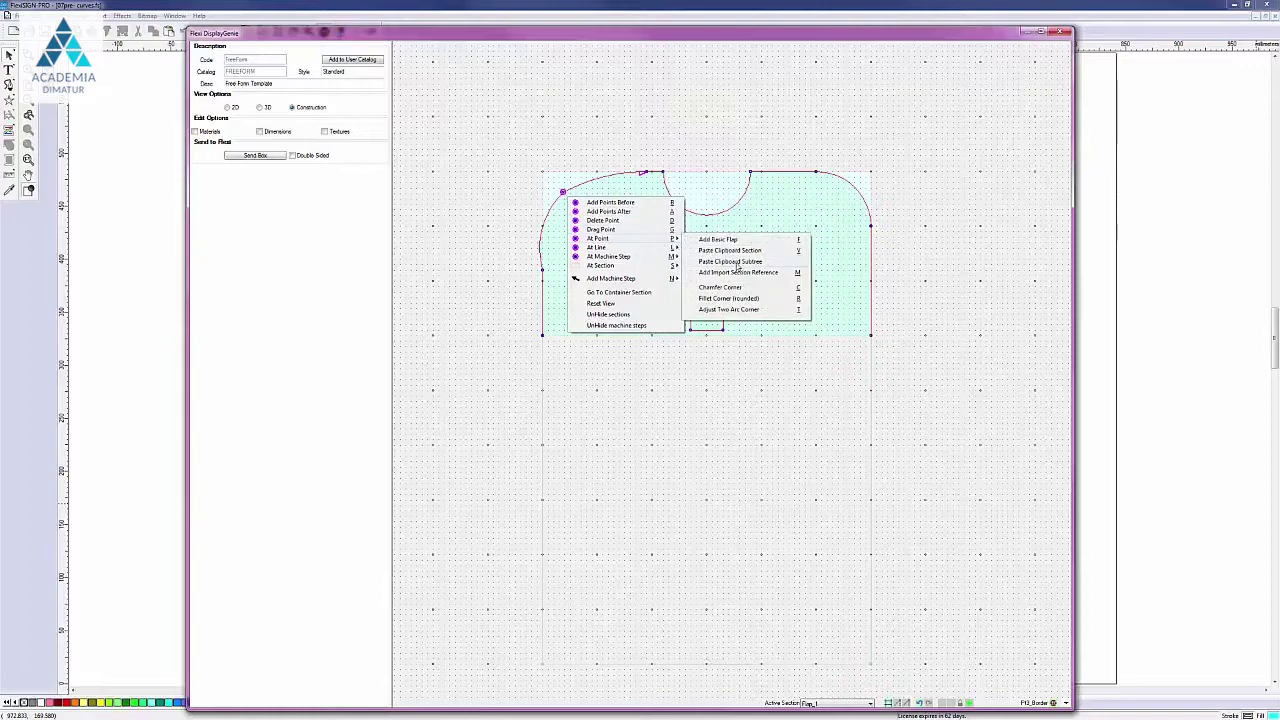
left_click(747, 309)
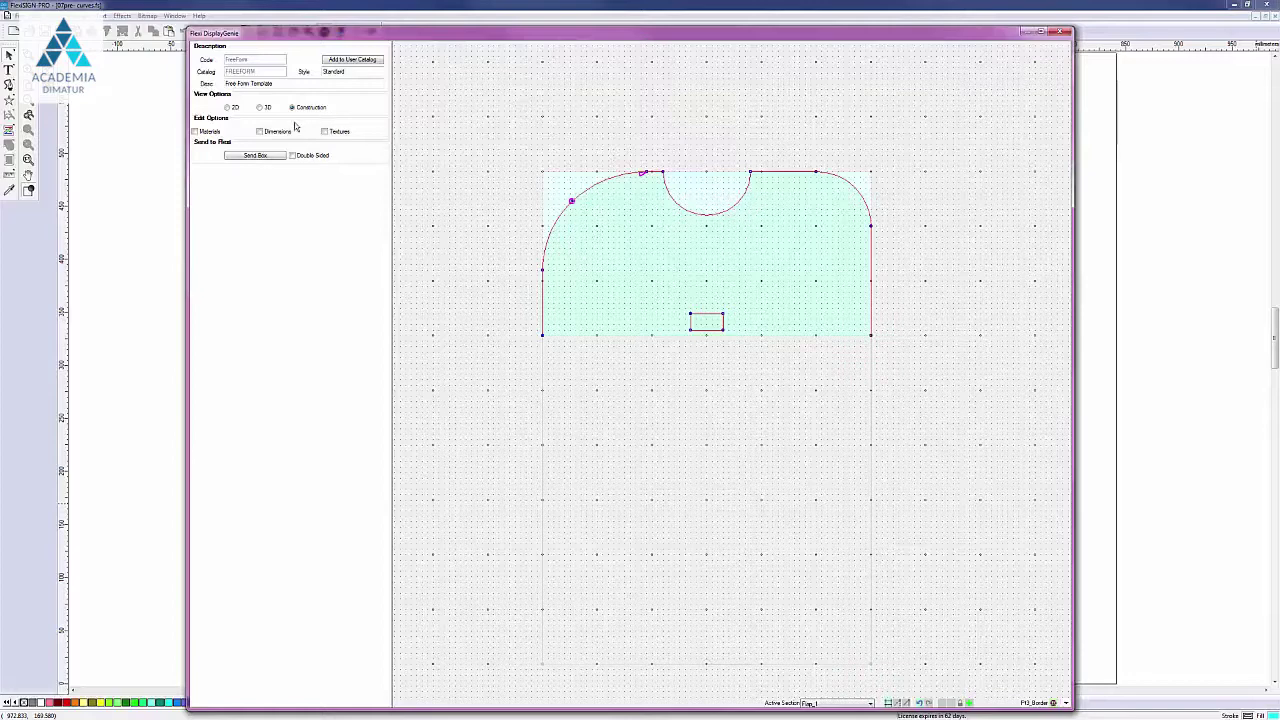
Examine the flap's reshaped upper-left corner in 3D from a slightly different angle.
left_click(259, 107)
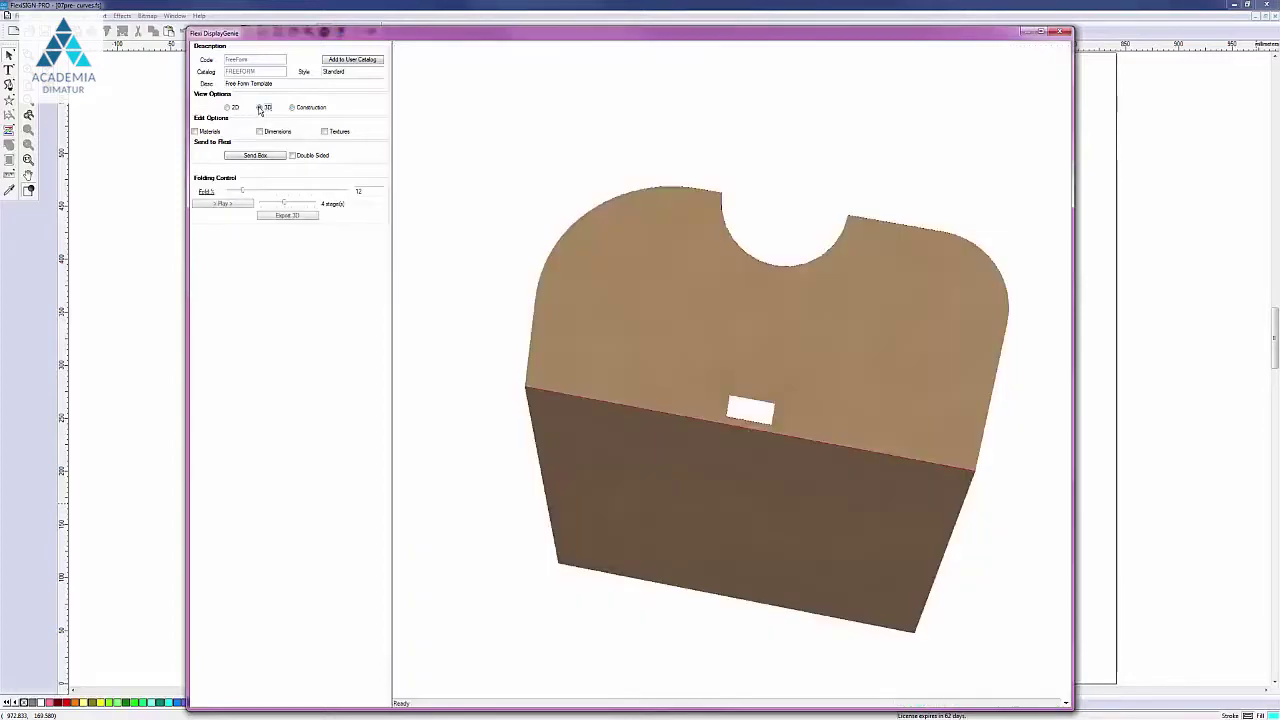
left_click_drag(773, 310, 645, 277)
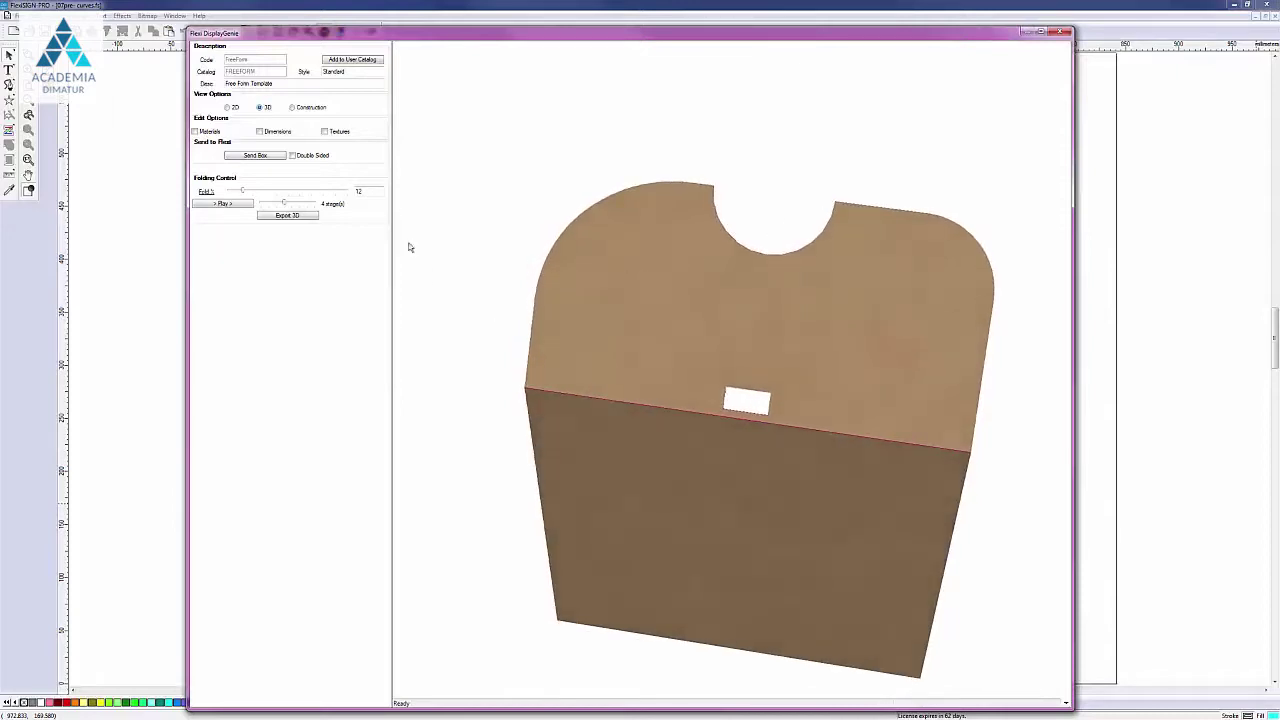
left_click(292, 108)
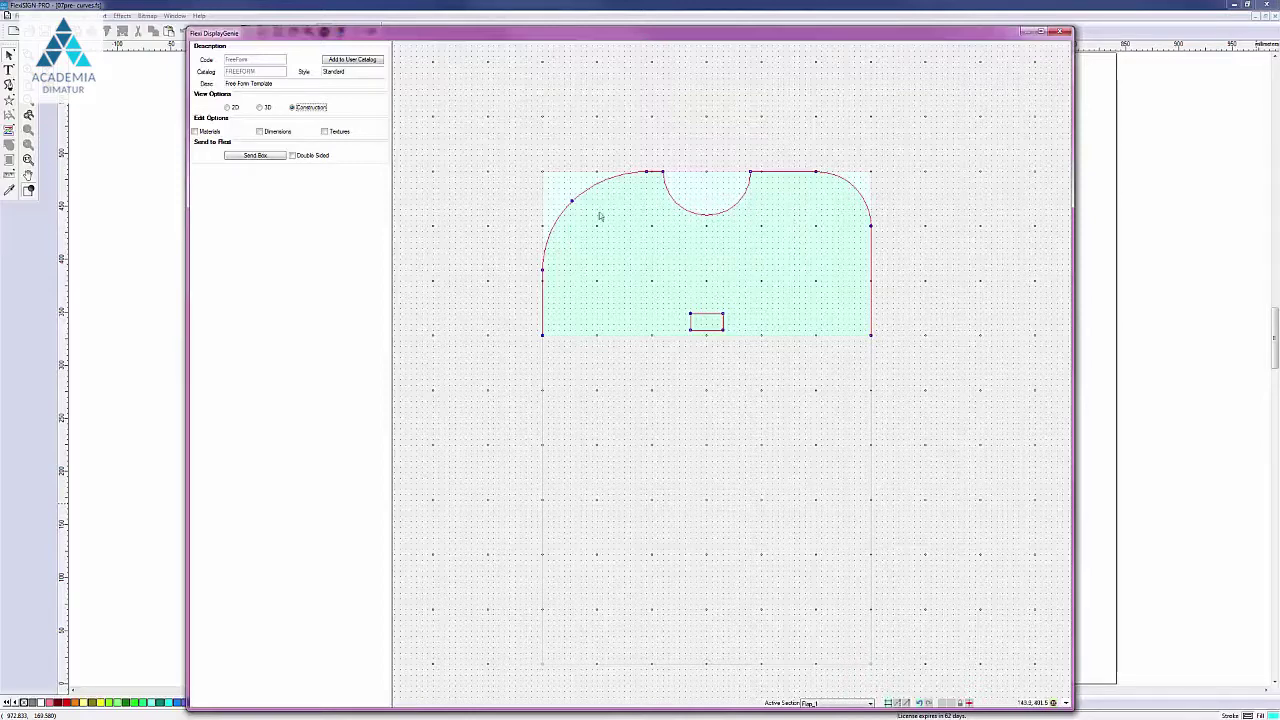
left_click(259, 108)
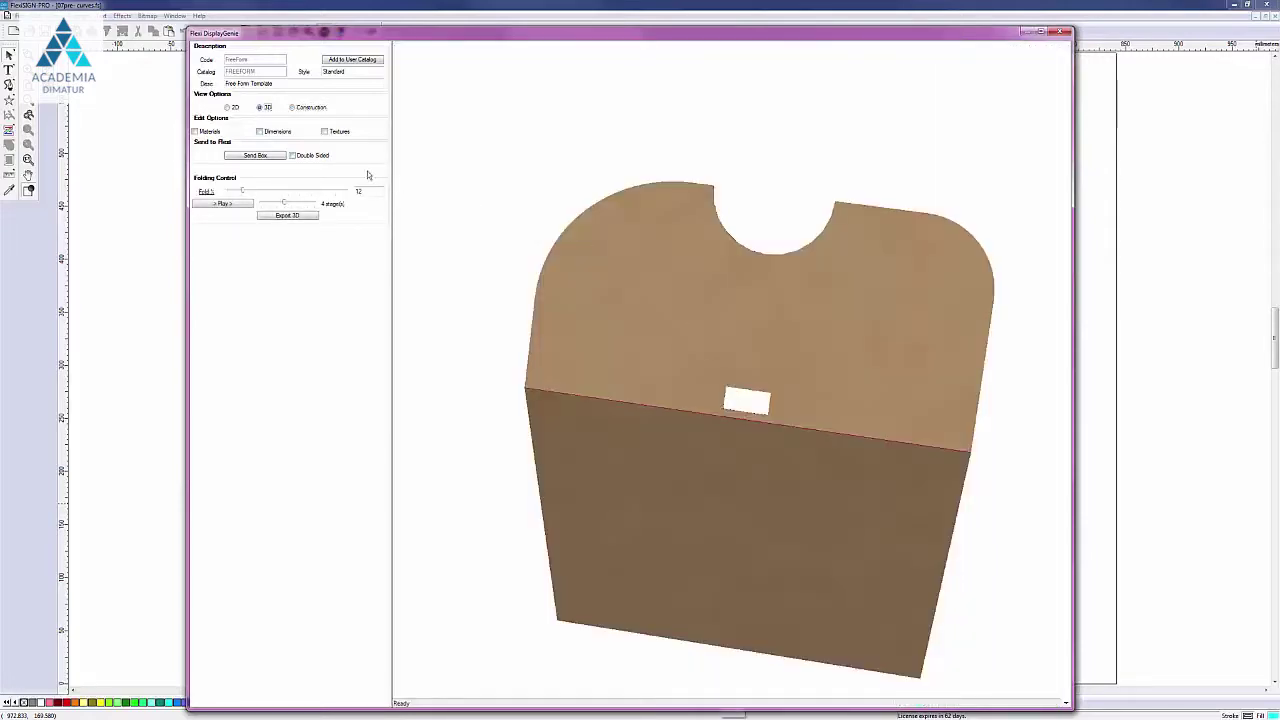
In Construction view, add a square hole about 50 mm wide in the flap's upper-left area and check it in 3D.
left_click(292, 108)
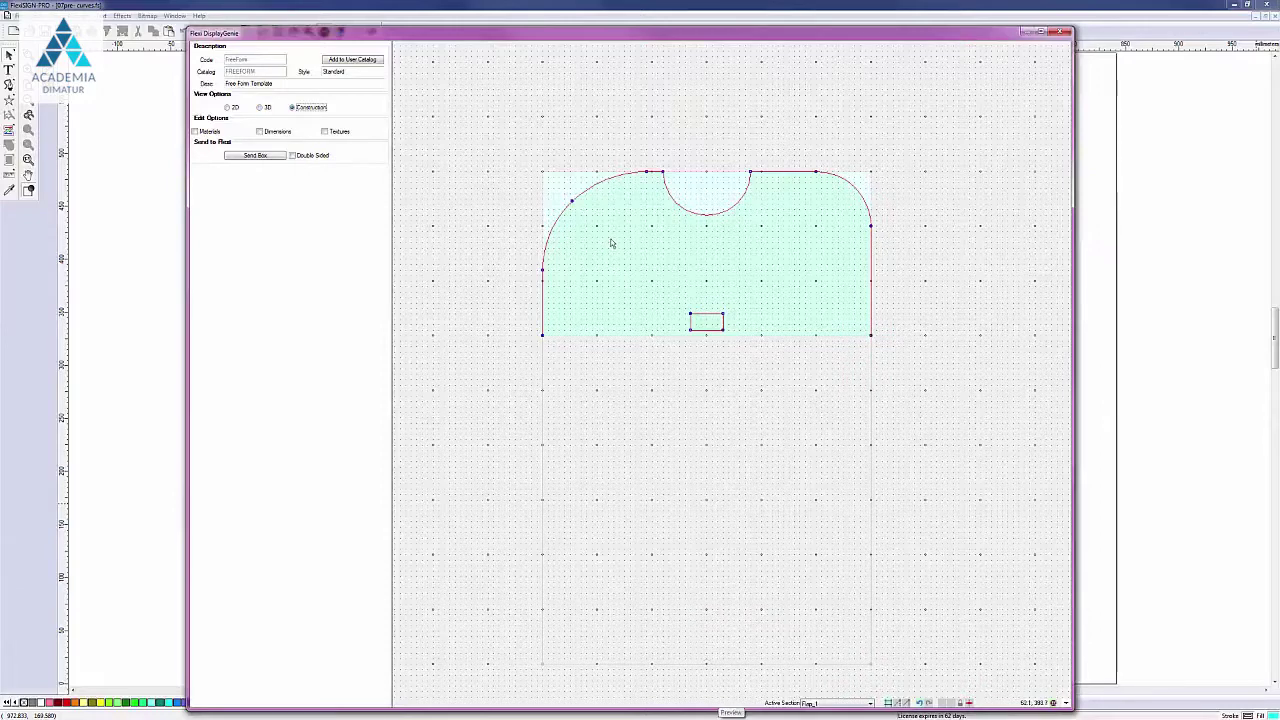
right_click(616, 244)
mouse_move(685, 263)
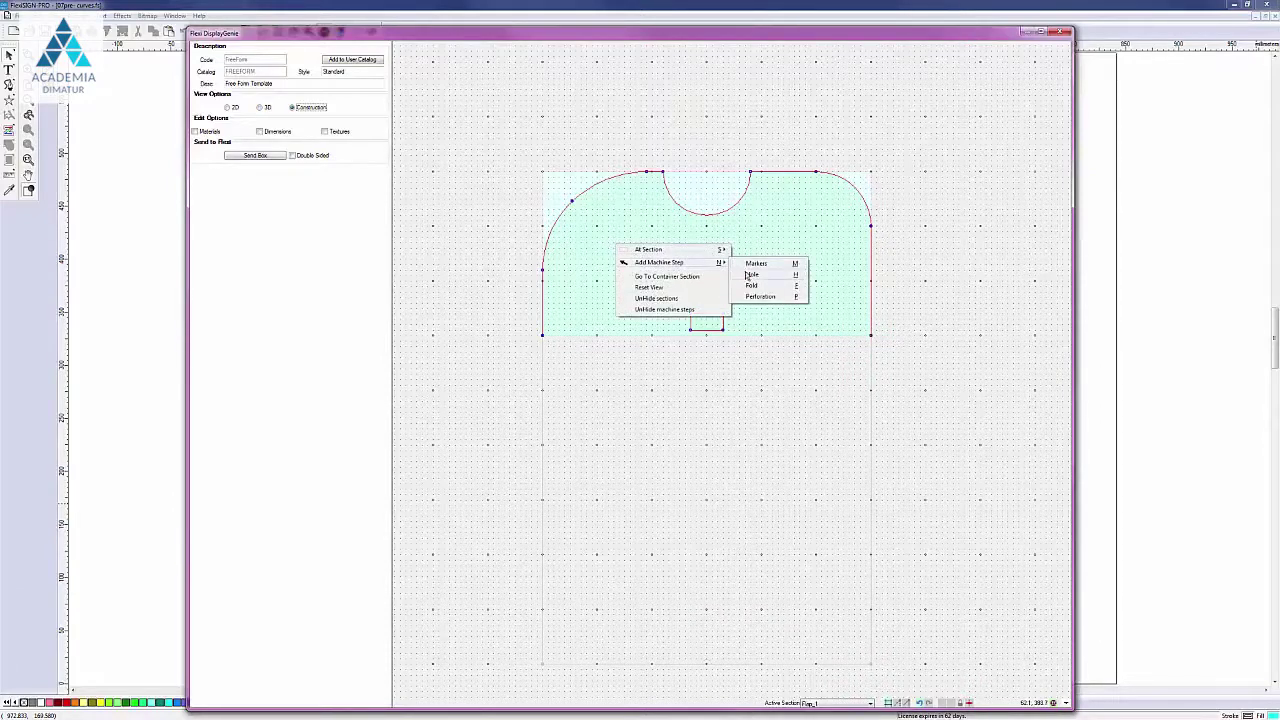
left_click(751, 276)
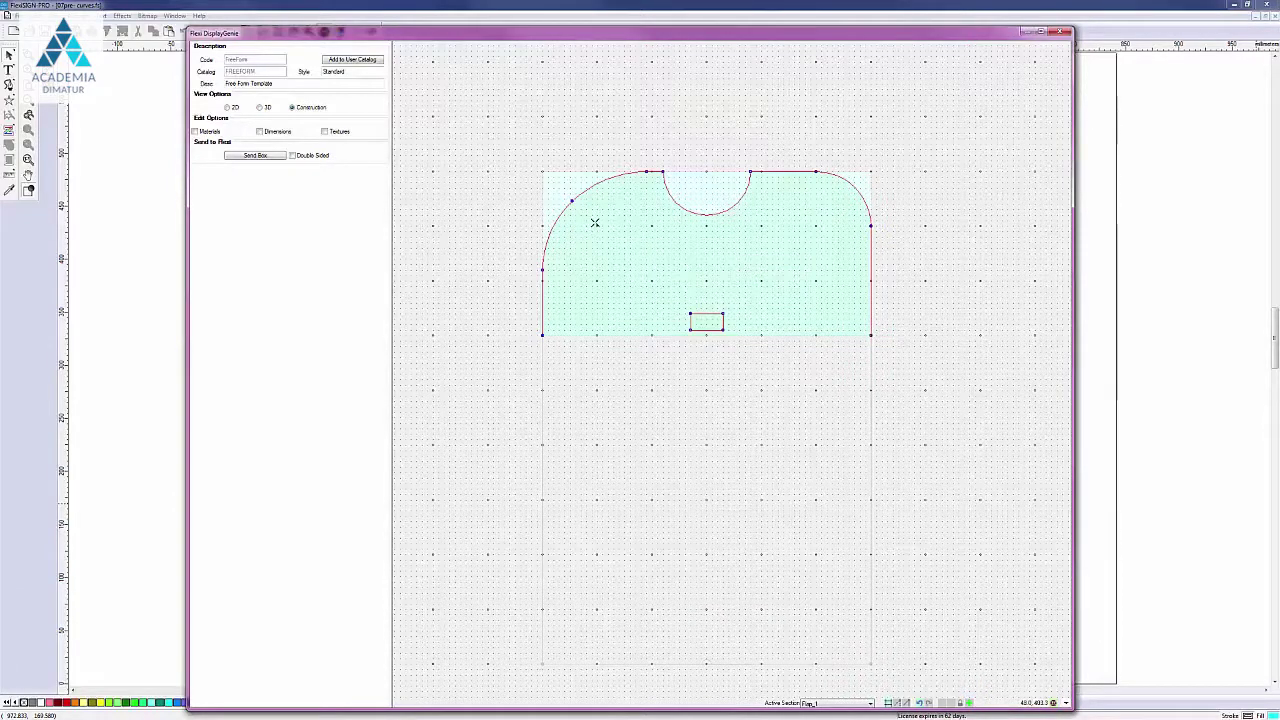
left_click(598, 226)
left_click(652, 226)
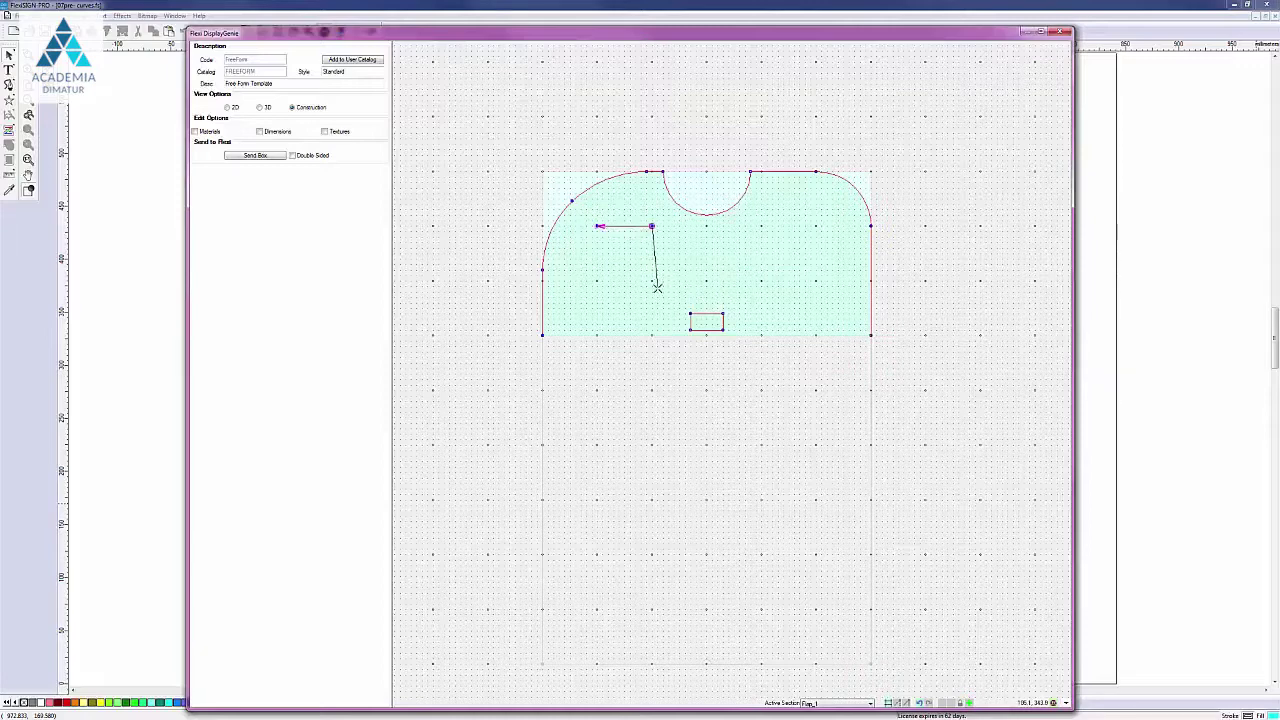
left_click(652, 280)
left_click(596, 280)
left_click(596, 227)
left_click(260, 107)
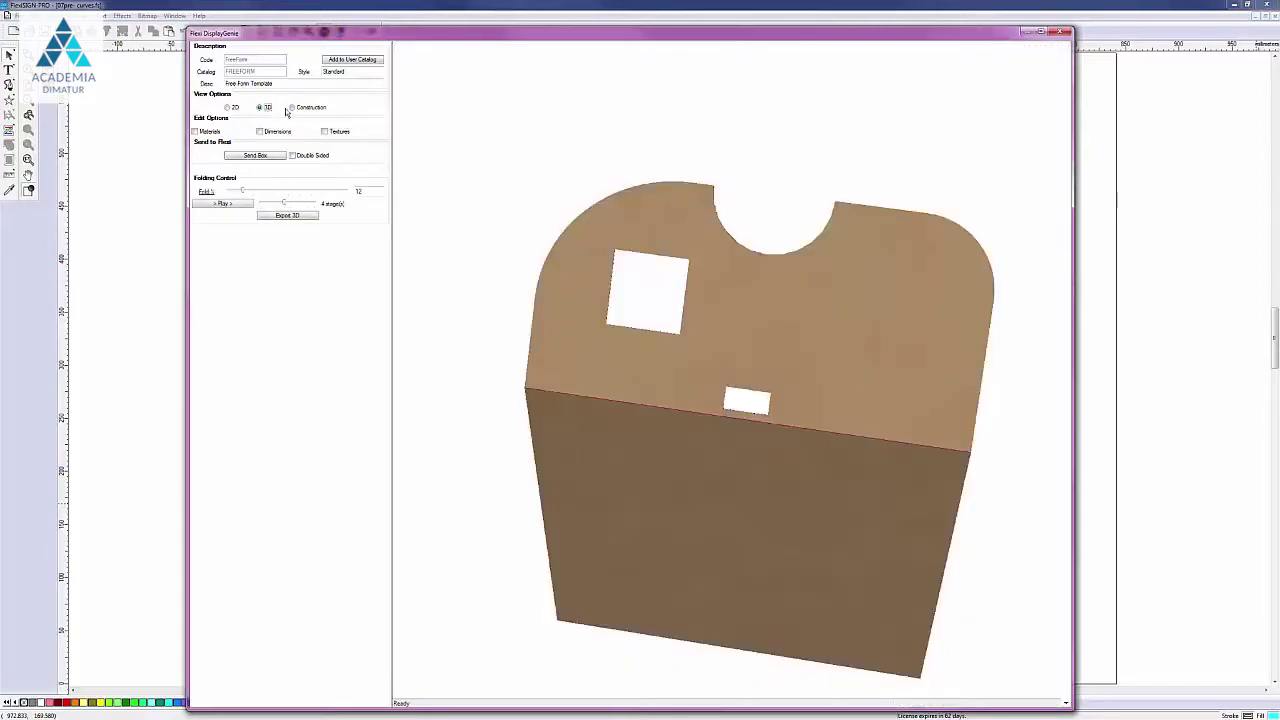
In Construction view, round off all corners of the square hole in the flap and check the result in 3D.
left_click(292, 107)
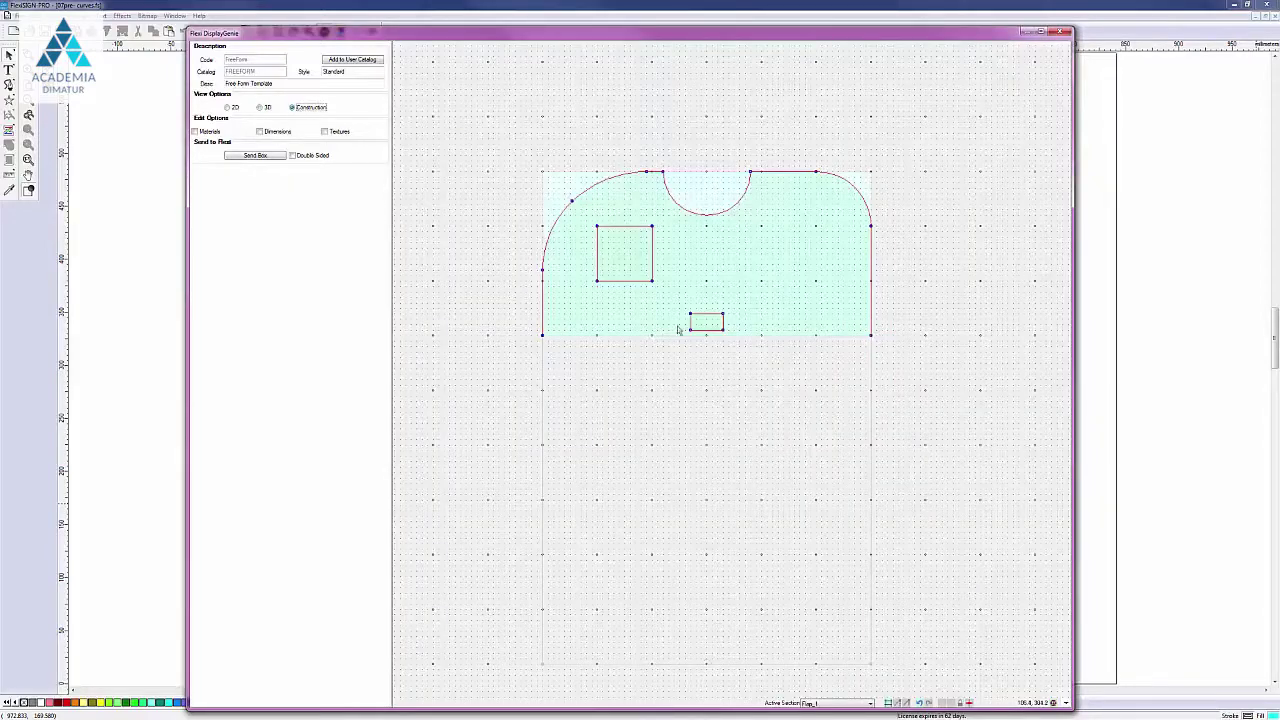
right_click(598, 285)
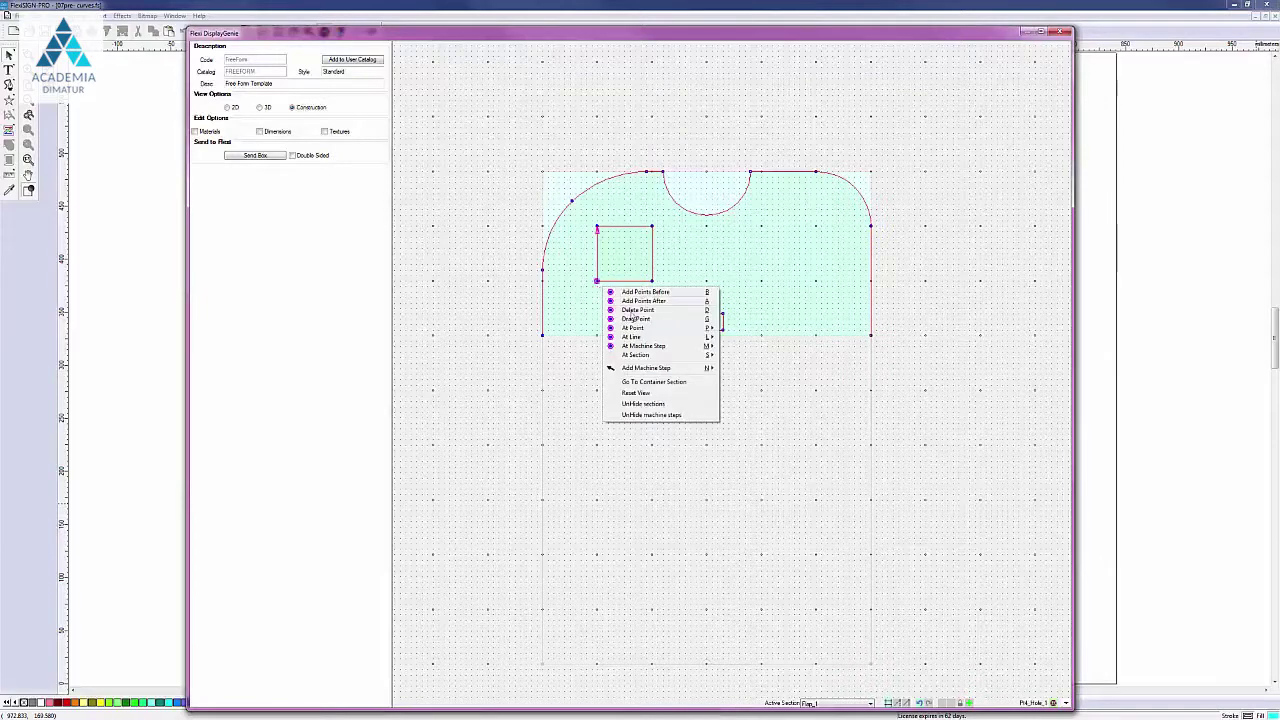
mouse_move(668, 350)
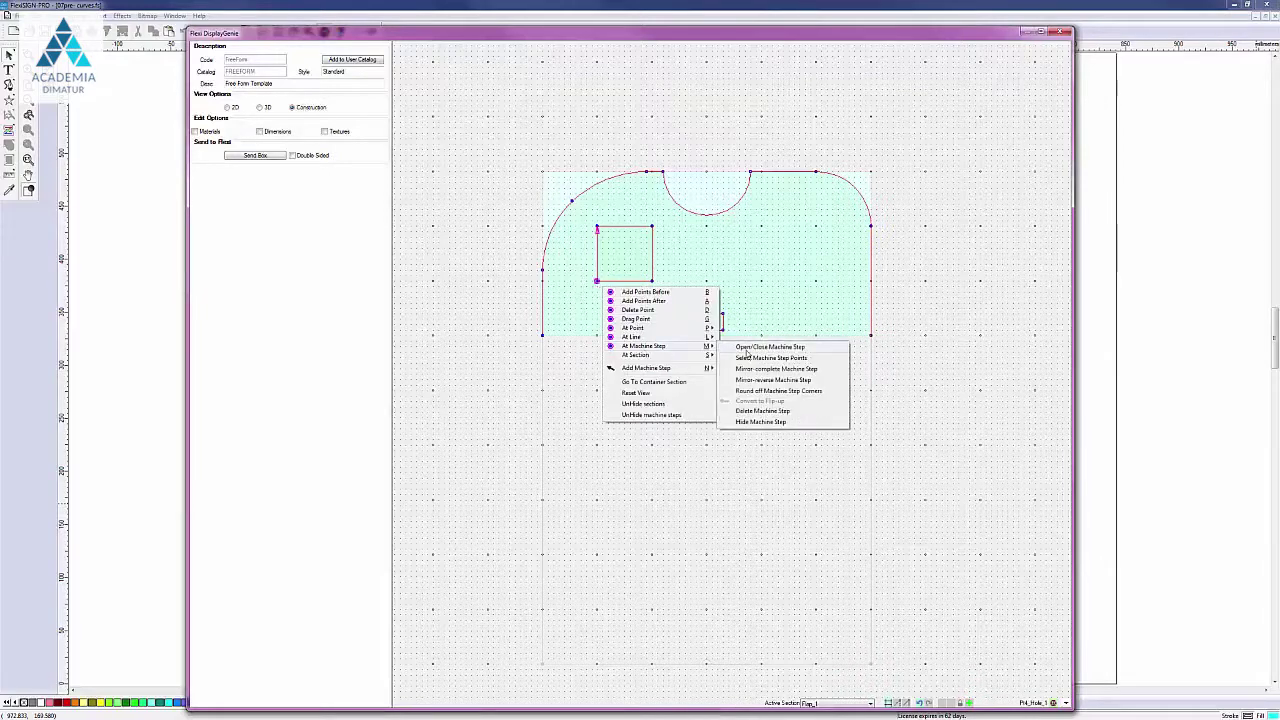
left_click(786, 391)
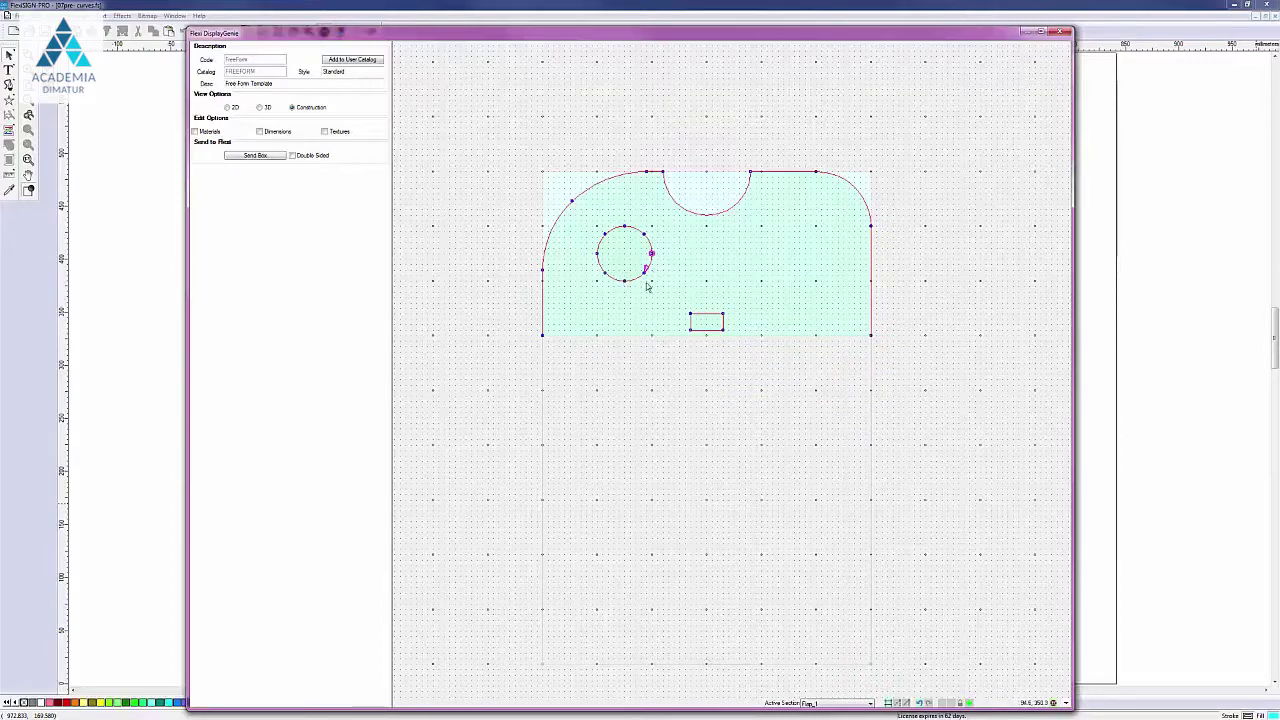
left_click(259, 107)
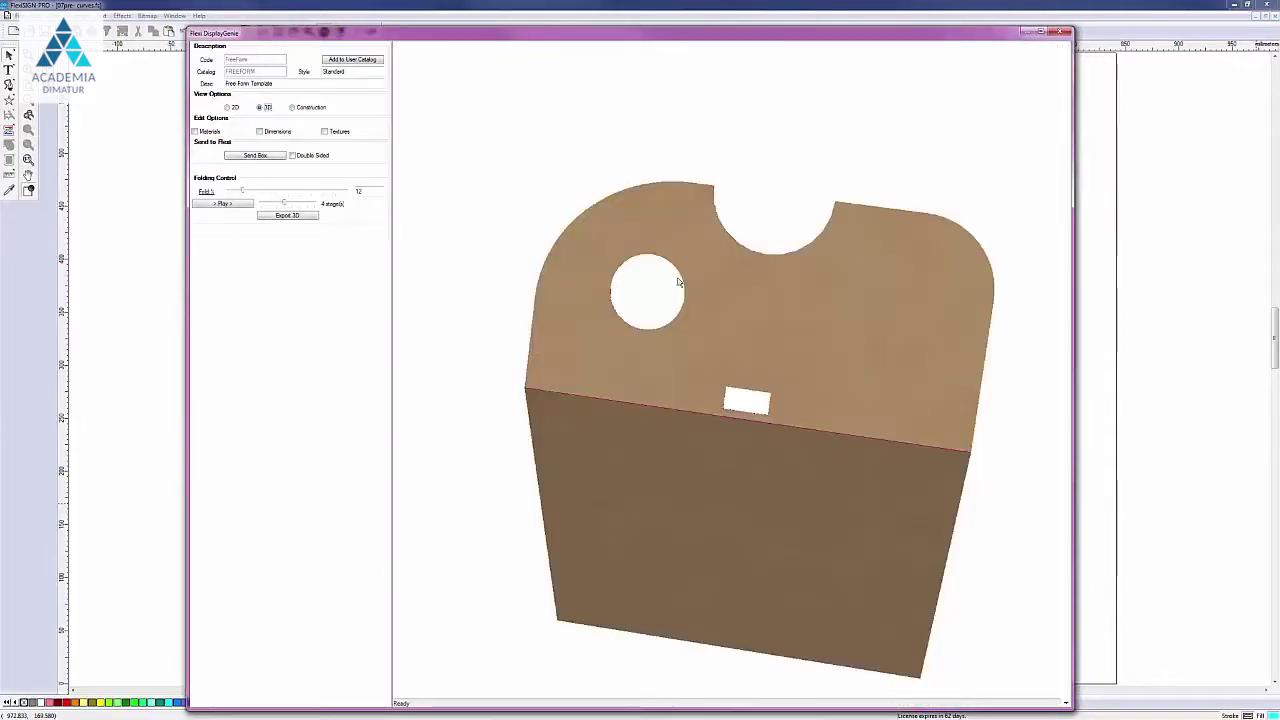
left_click(292, 108)
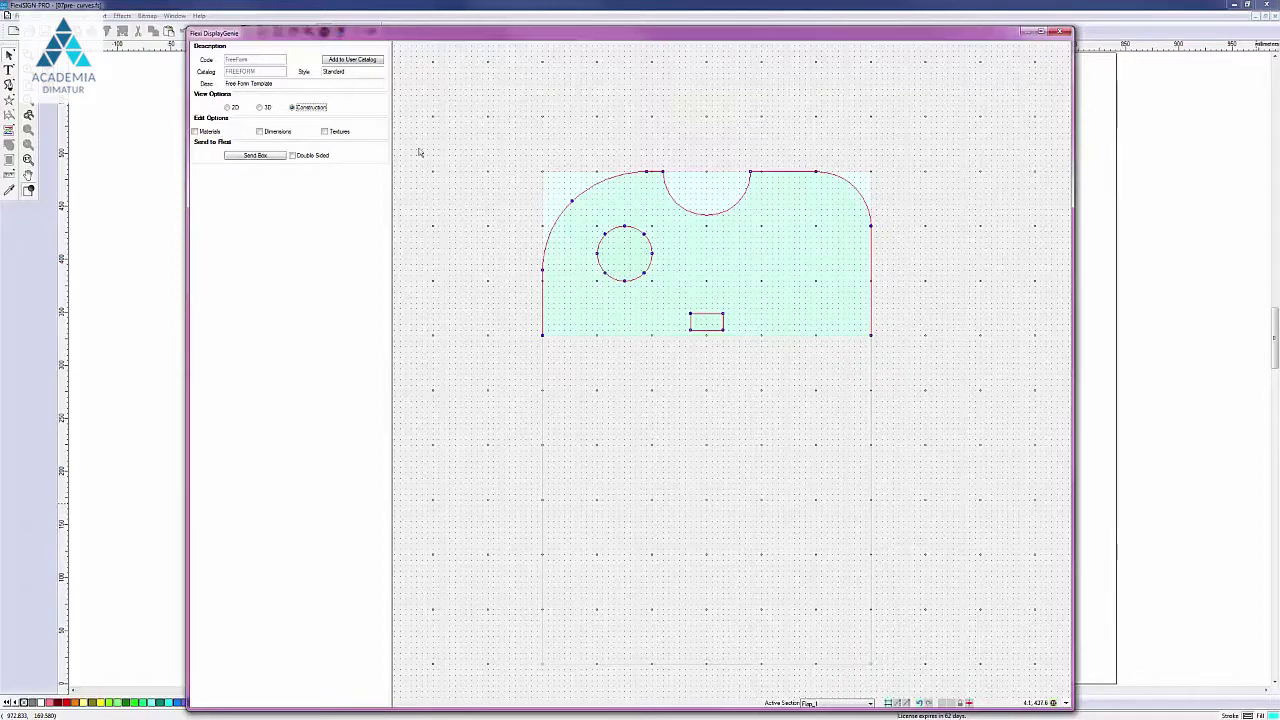
left_click(260, 108)
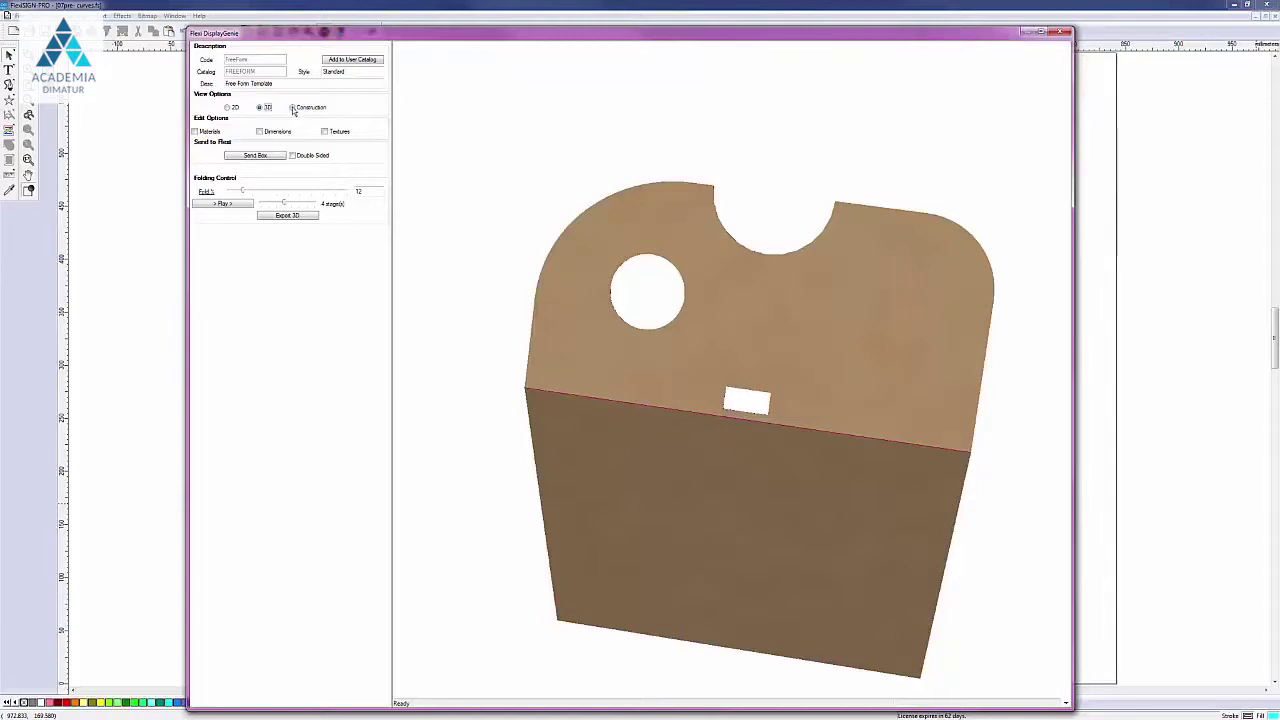
Return to Construction view and undo the corner rounding of the hole in the flap's upper-left area.
left_click(293, 108)
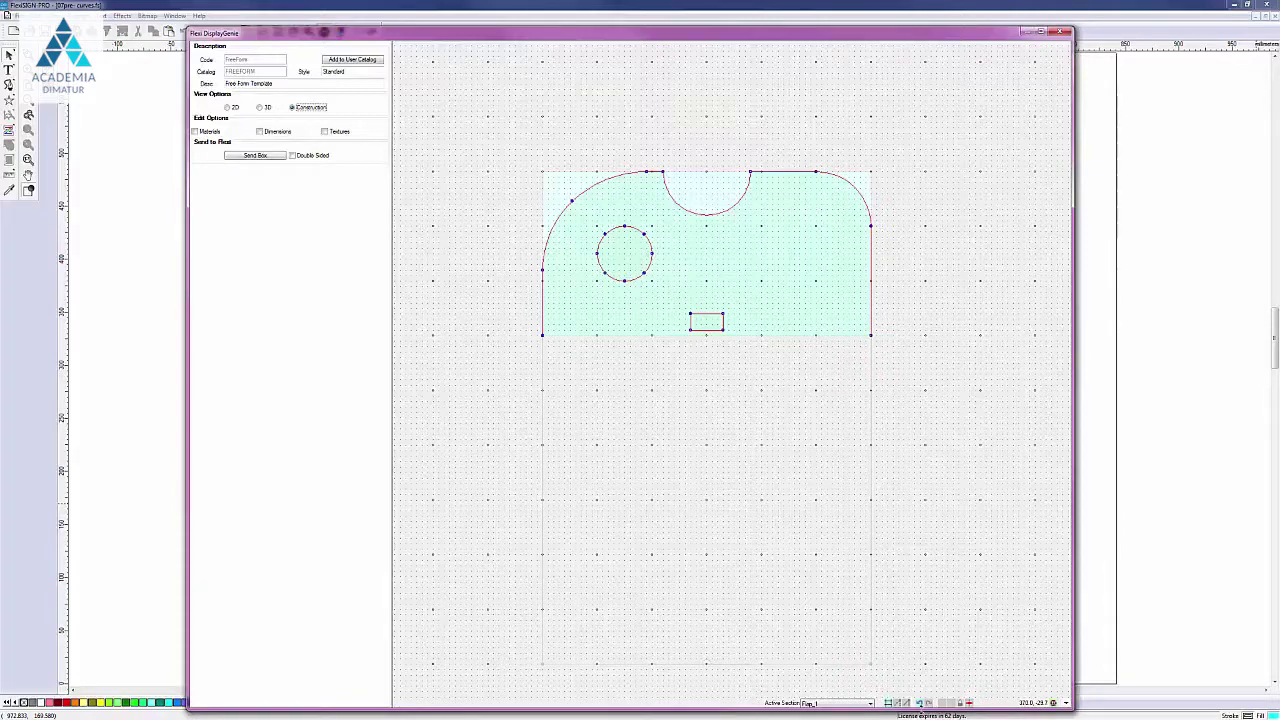
left_click(920, 704)
left_click(920, 704)
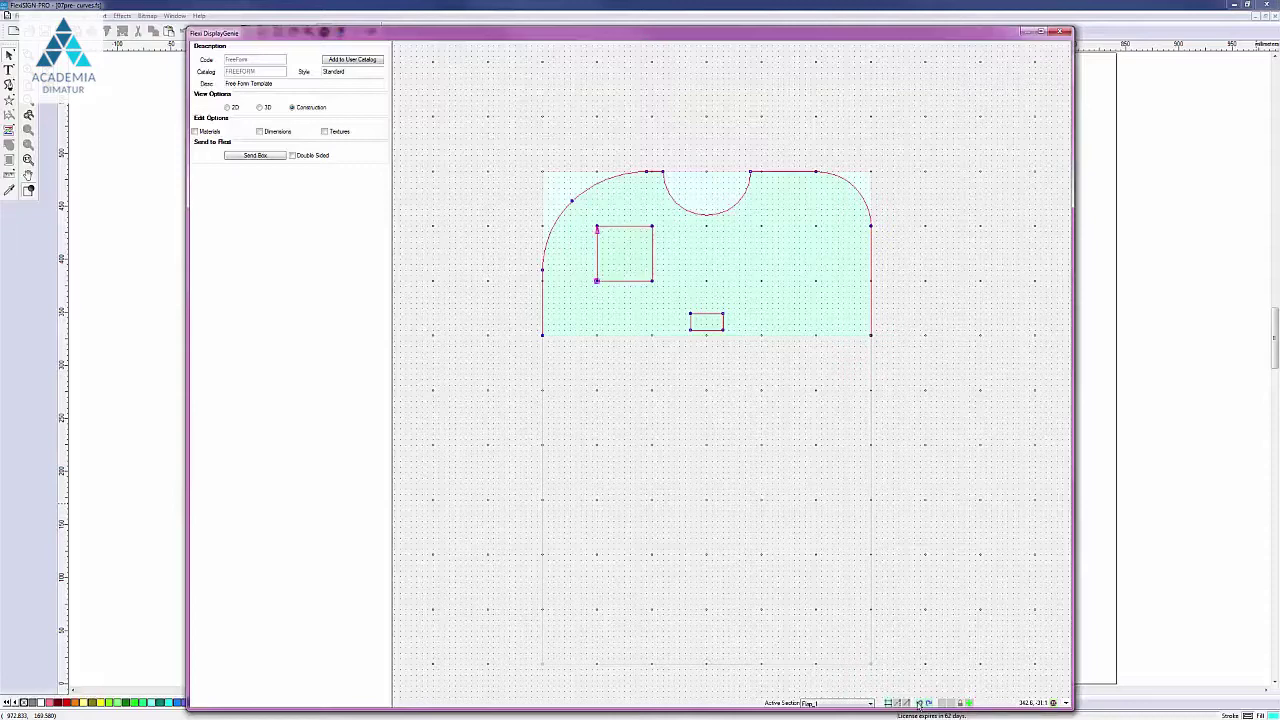
Widen the square hole to about 80 mm by moving its two right corner points outward with Drag Point.
right_click(652, 227)
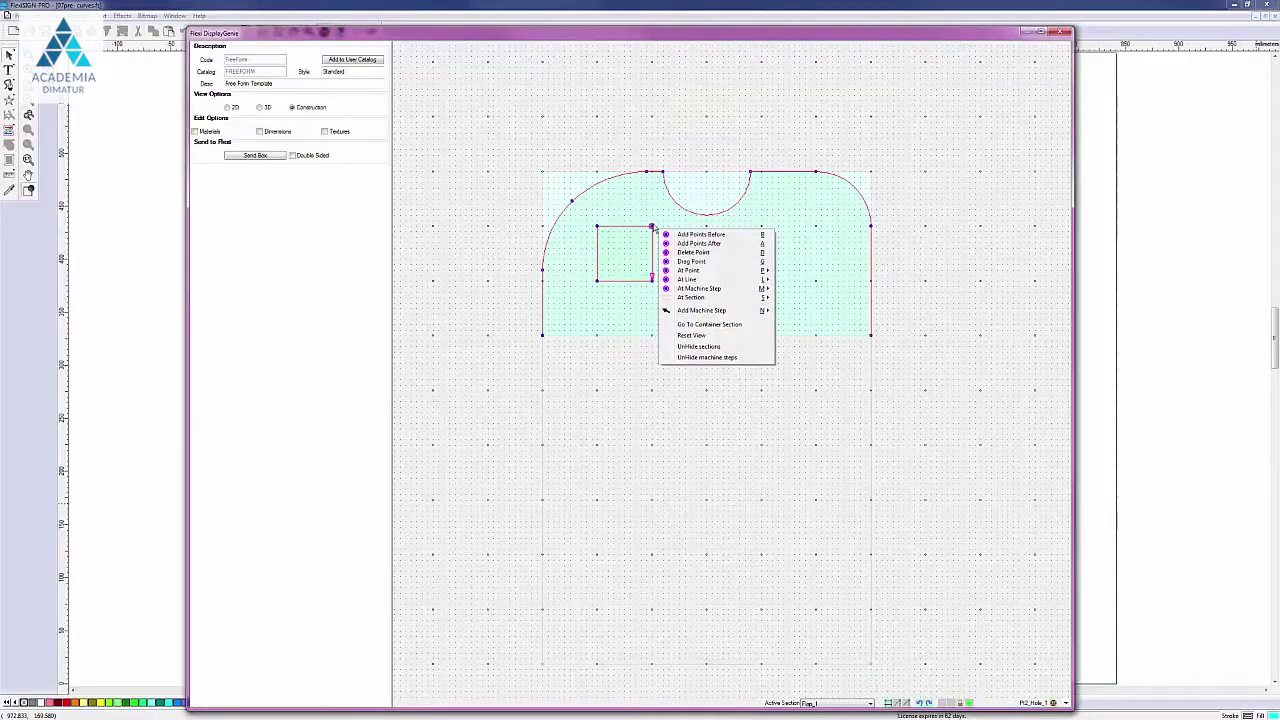
left_click(691, 261)
left_click_drag(652, 227, 685, 226)
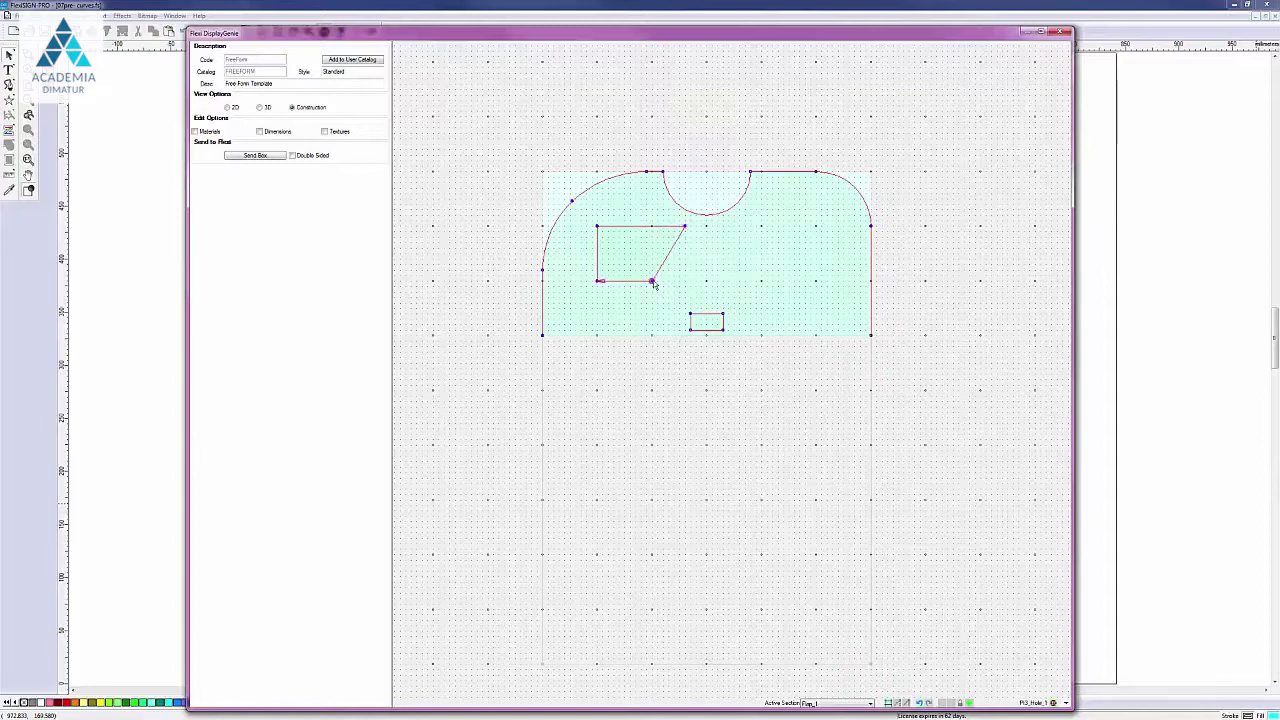
left_click_drag(652, 283, 660, 286)
Apply Round off Machine Step Corners to the widened rectangular hole and examine the flap in 3D from different angles.
right_click(685, 282)
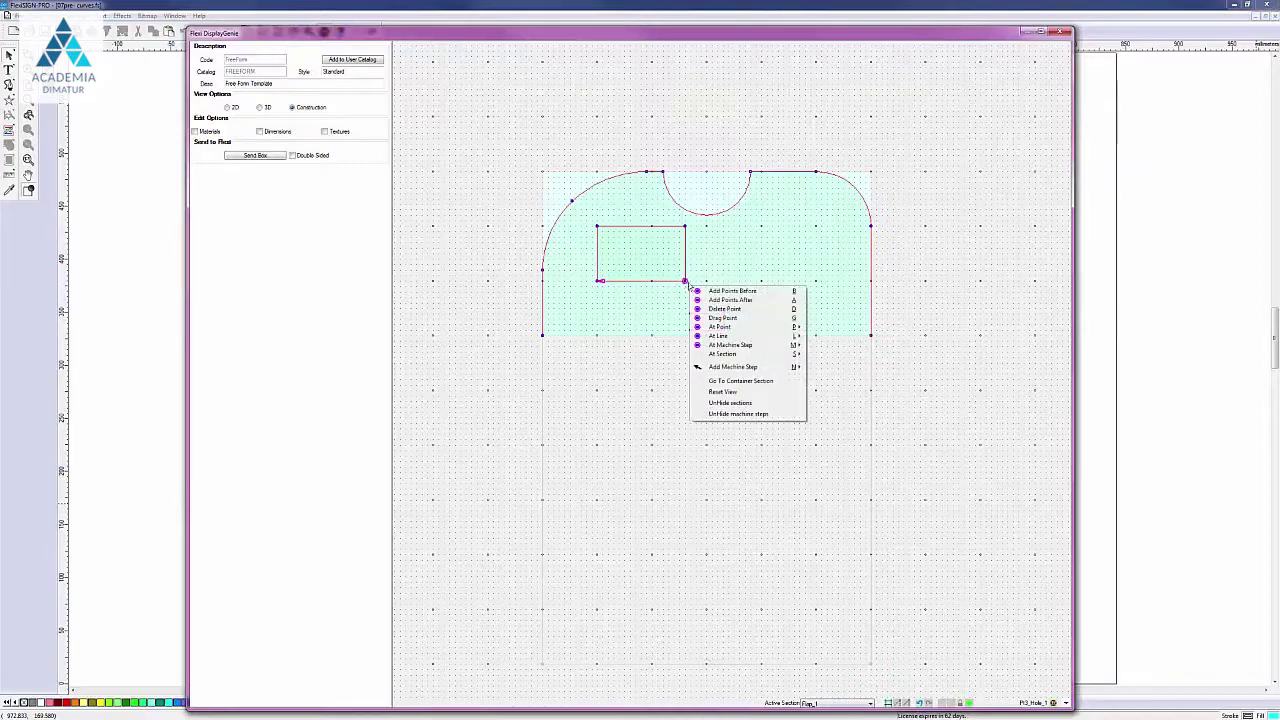
mouse_move(731, 346)
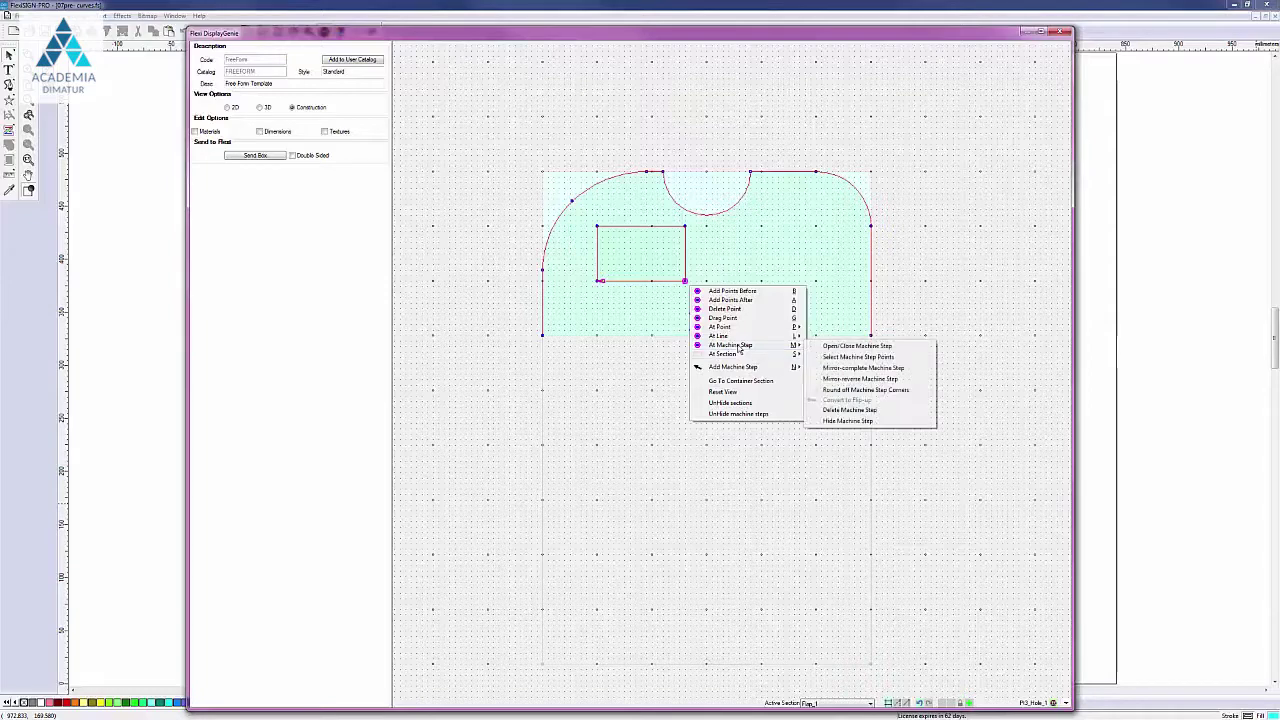
left_click(846, 390)
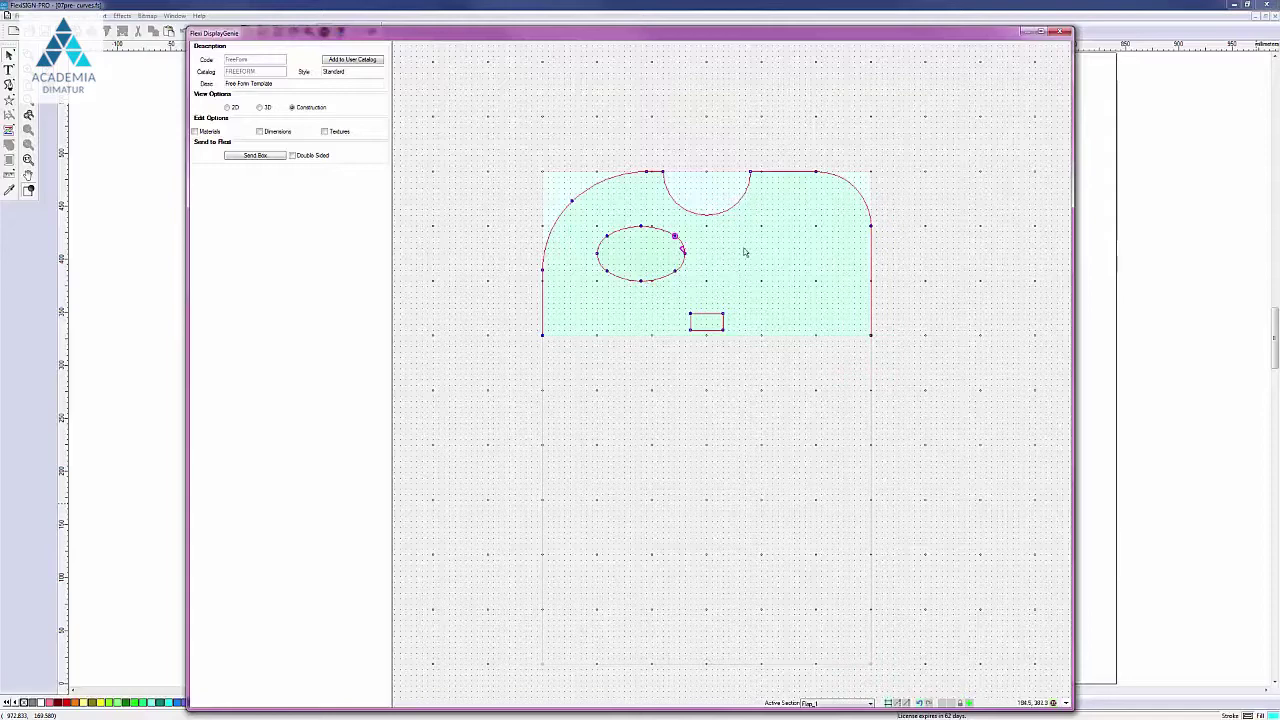
left_click(260, 107)
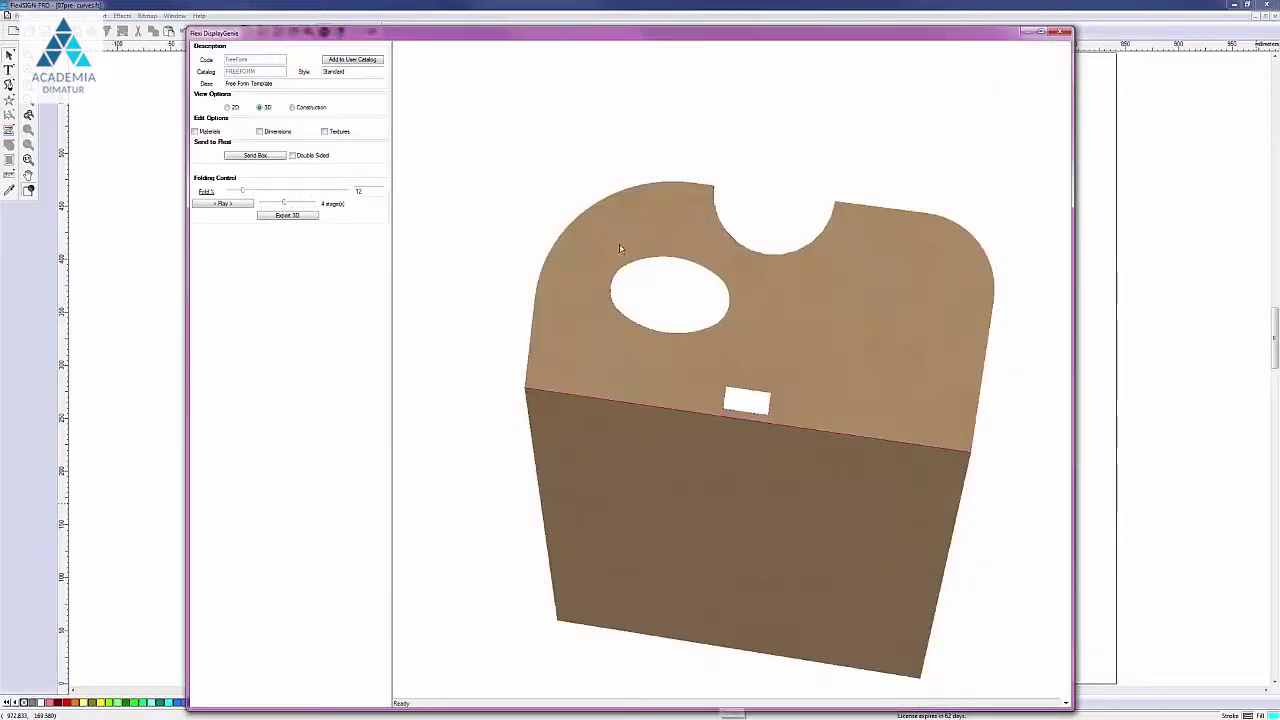
left_click_drag(620, 248, 559, 509)
left_click_drag(556, 526, 781, 233)
left_click_drag(728, 474, 540, 420)
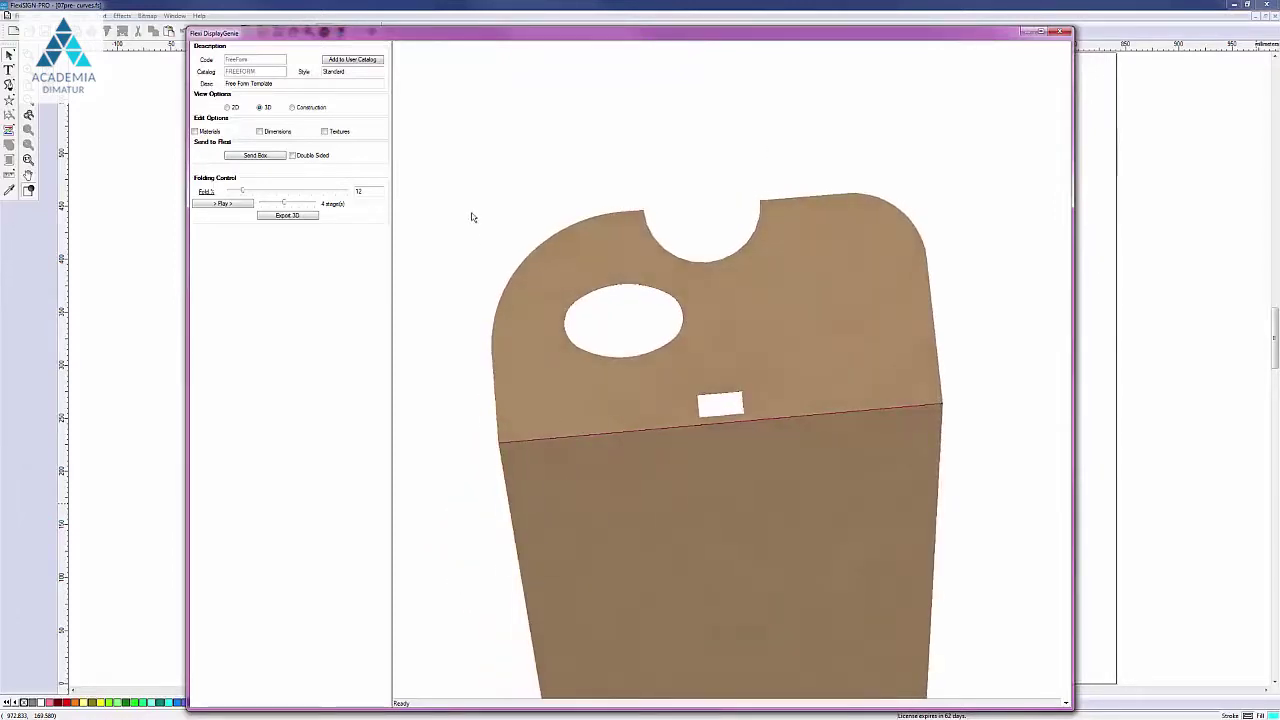
In Construction view, add a closed rectangular hole about 200 mm by 50 mm that extends past the flap's right edge.
left_click(293, 107)
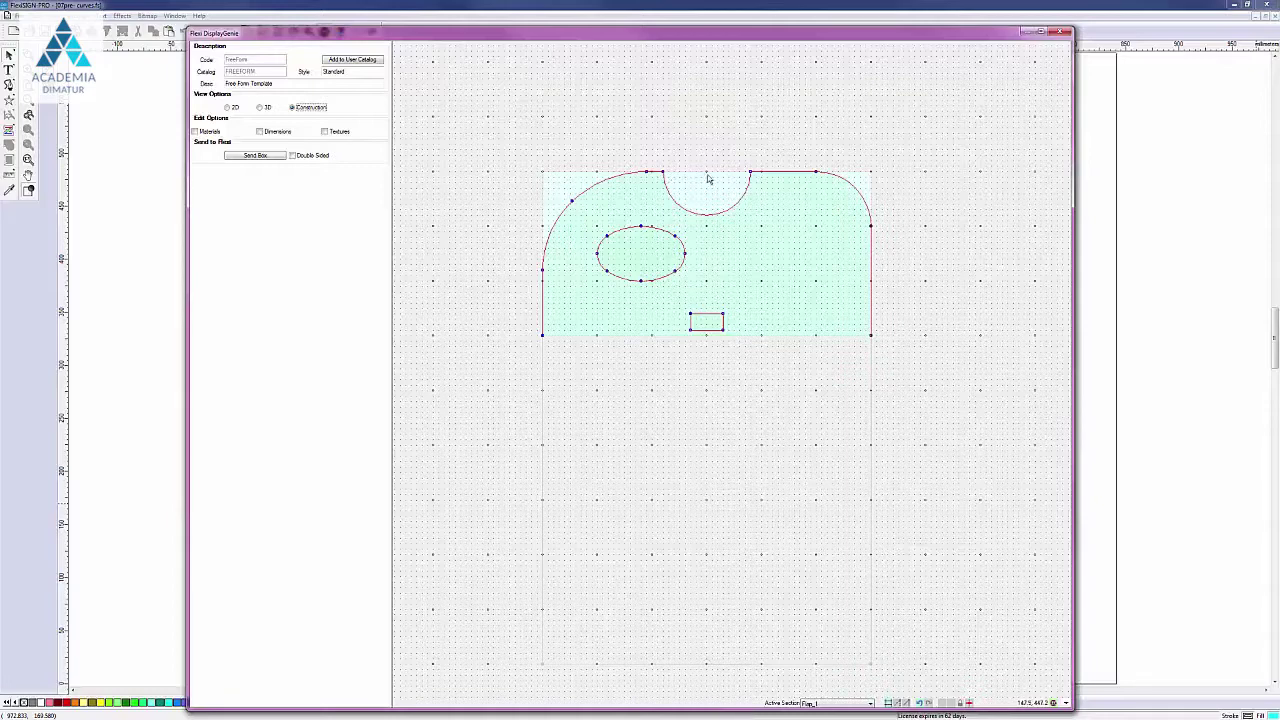
right_click(800, 254)
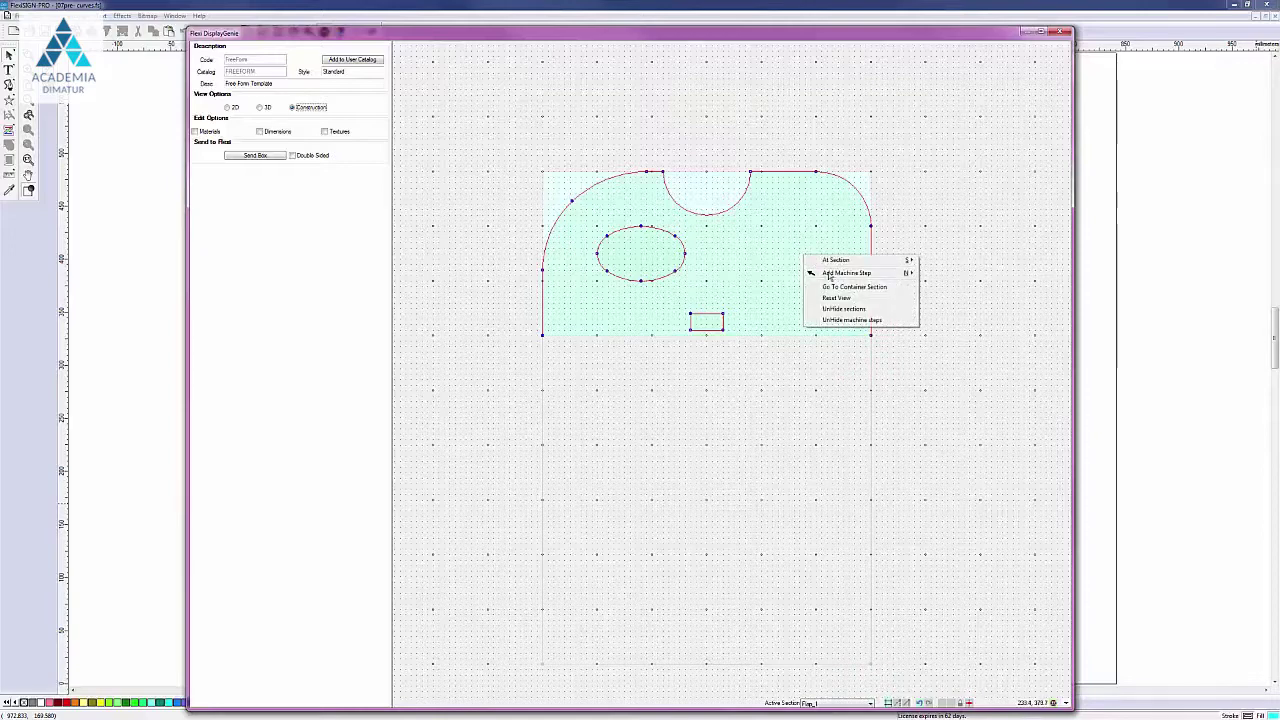
mouse_move(829, 276)
left_click(940, 285)
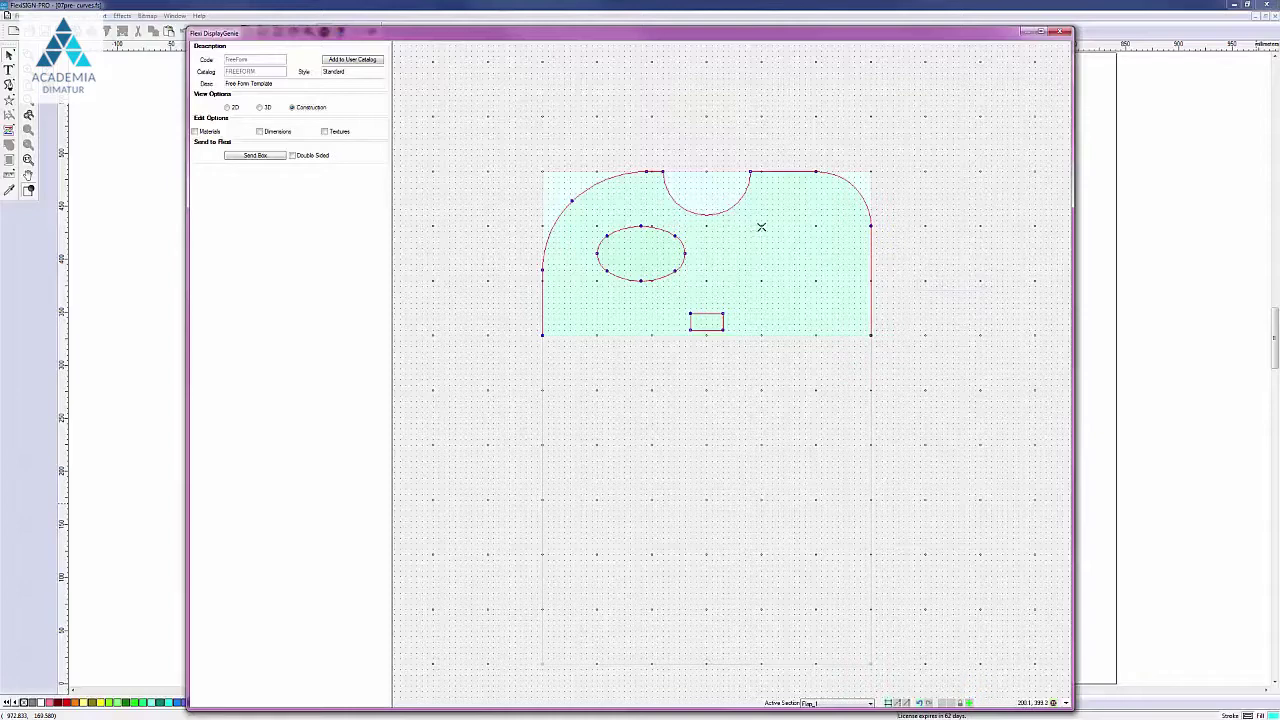
left_click(762, 227)
left_click(980, 226)
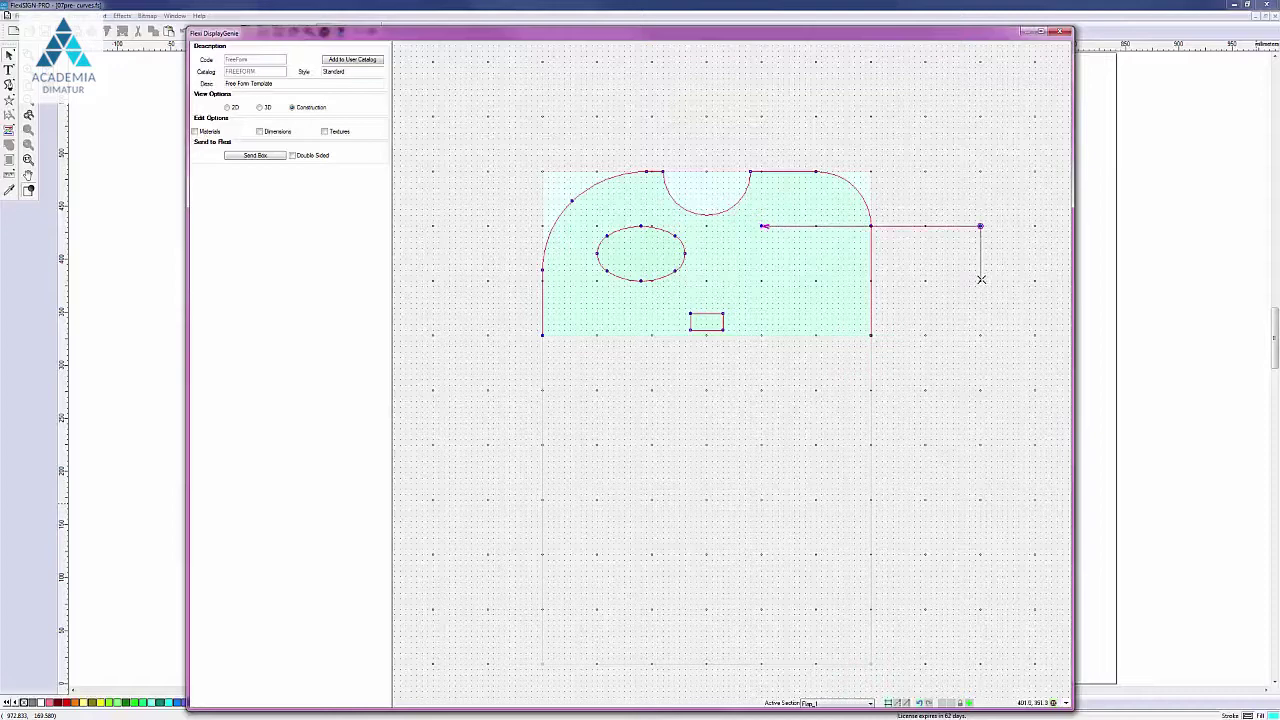
left_click(980, 280)
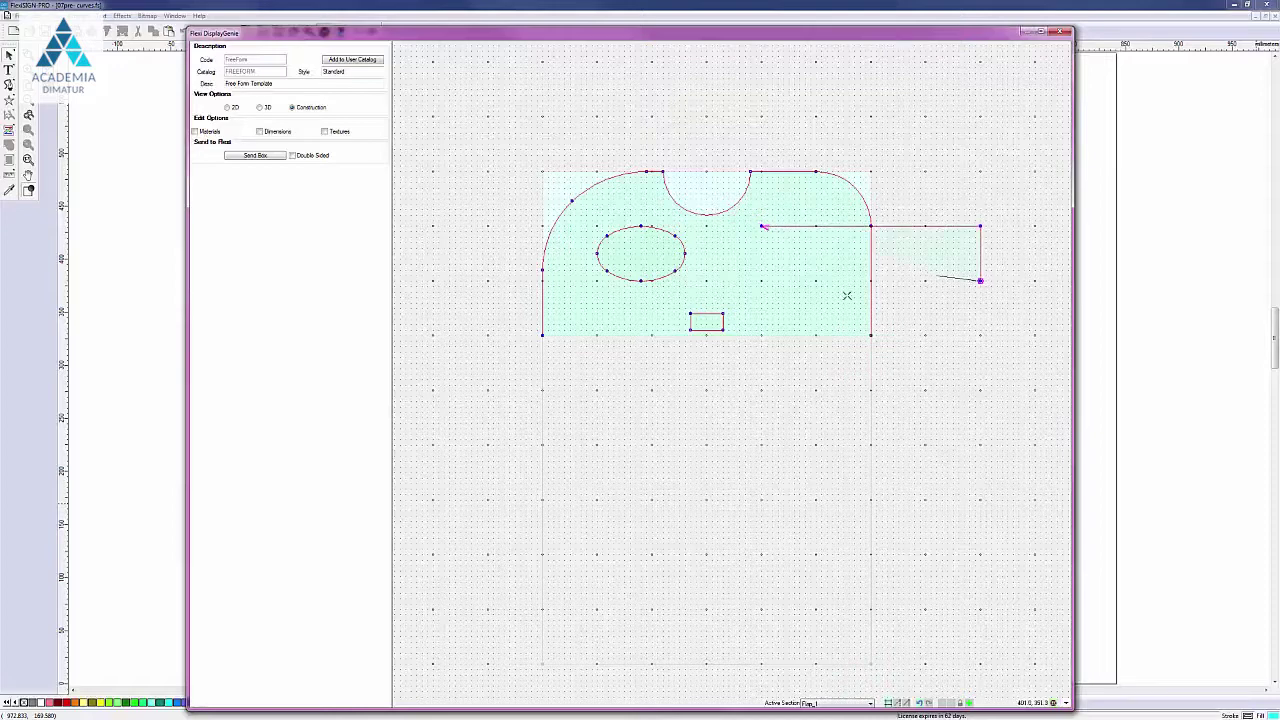
left_click(761, 280)
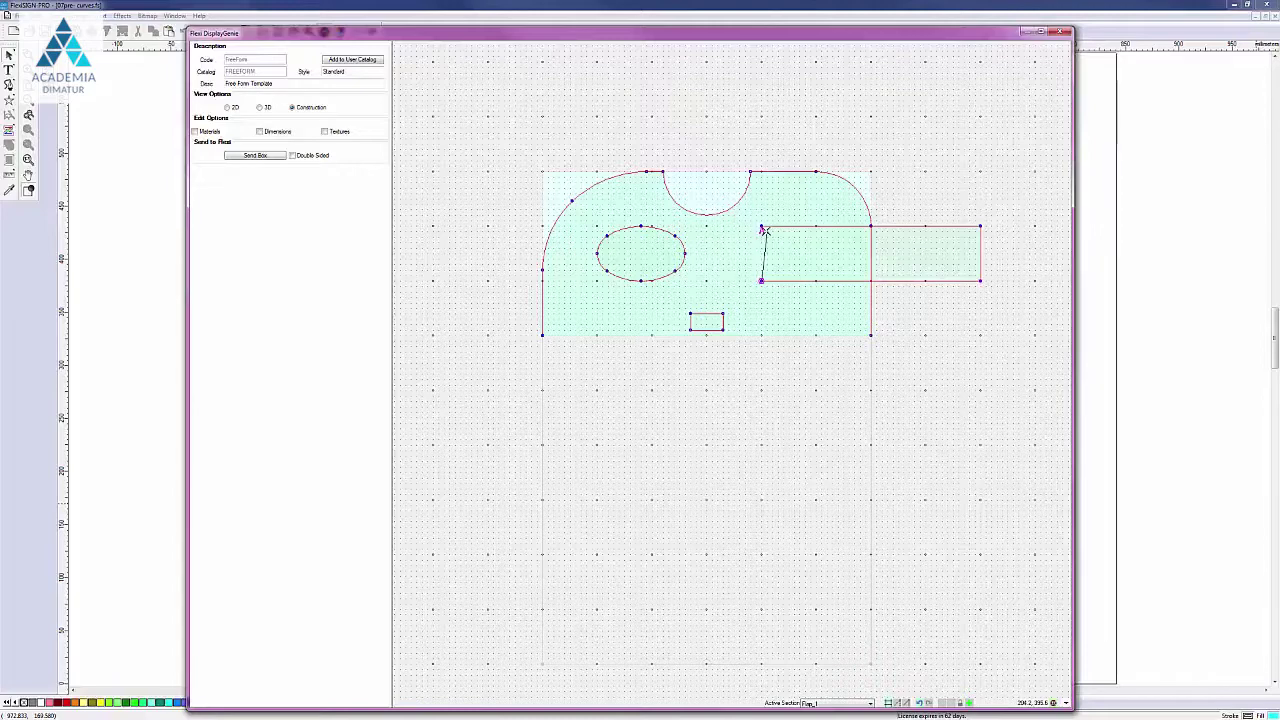
left_click(762, 229)
left_click(921, 705)
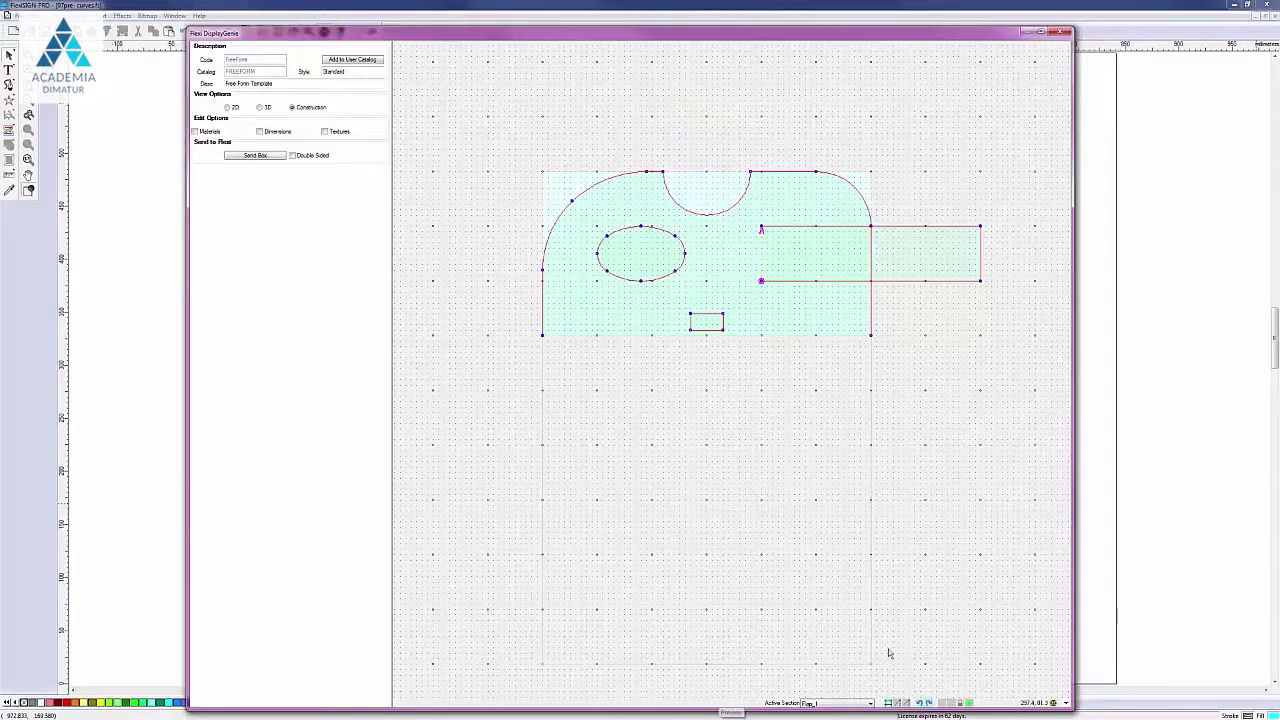
left_click(928, 704)
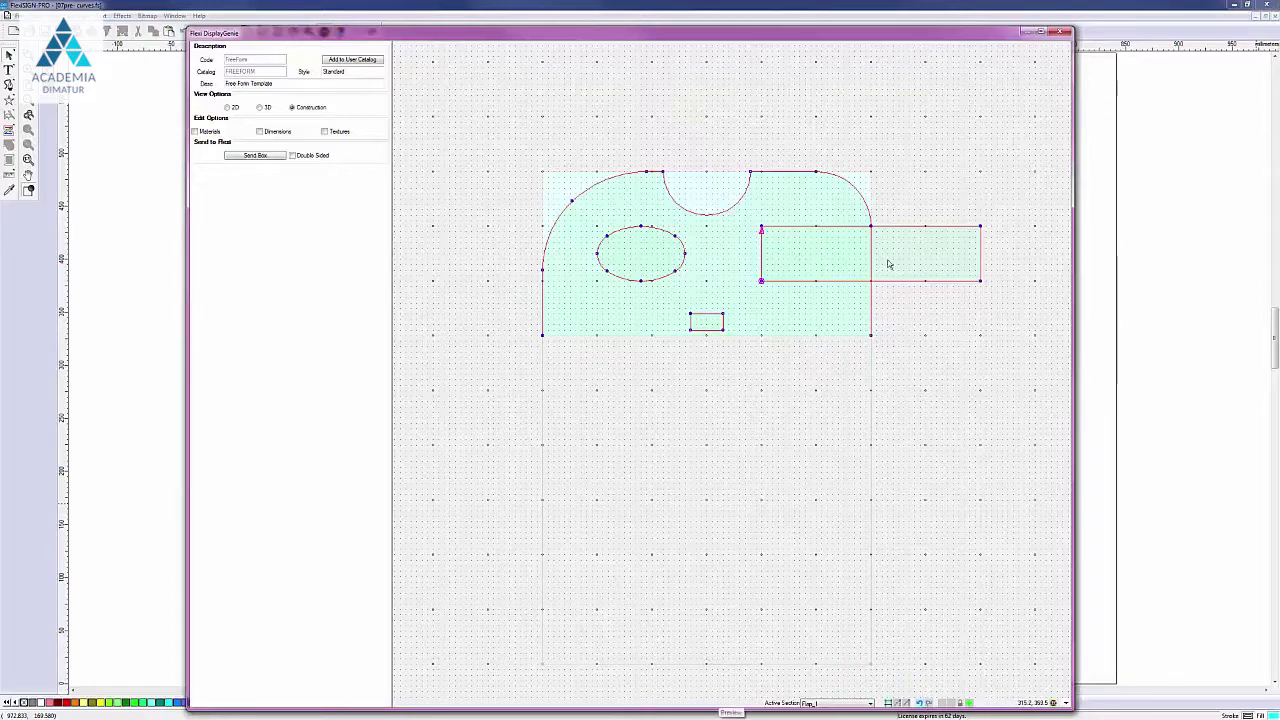
Round off all corners of the long hole crossing the flap's right edge and check the cutout in 3D.
right_click(762, 282)
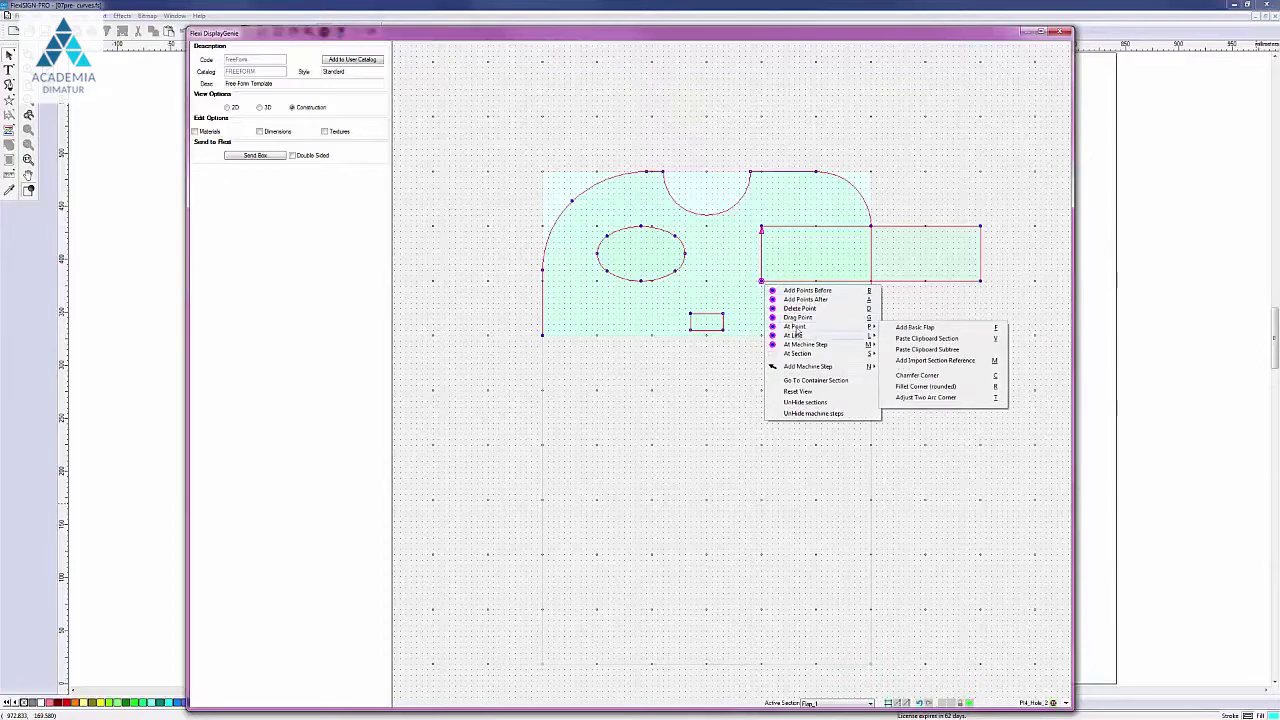
mouse_move(823, 349)
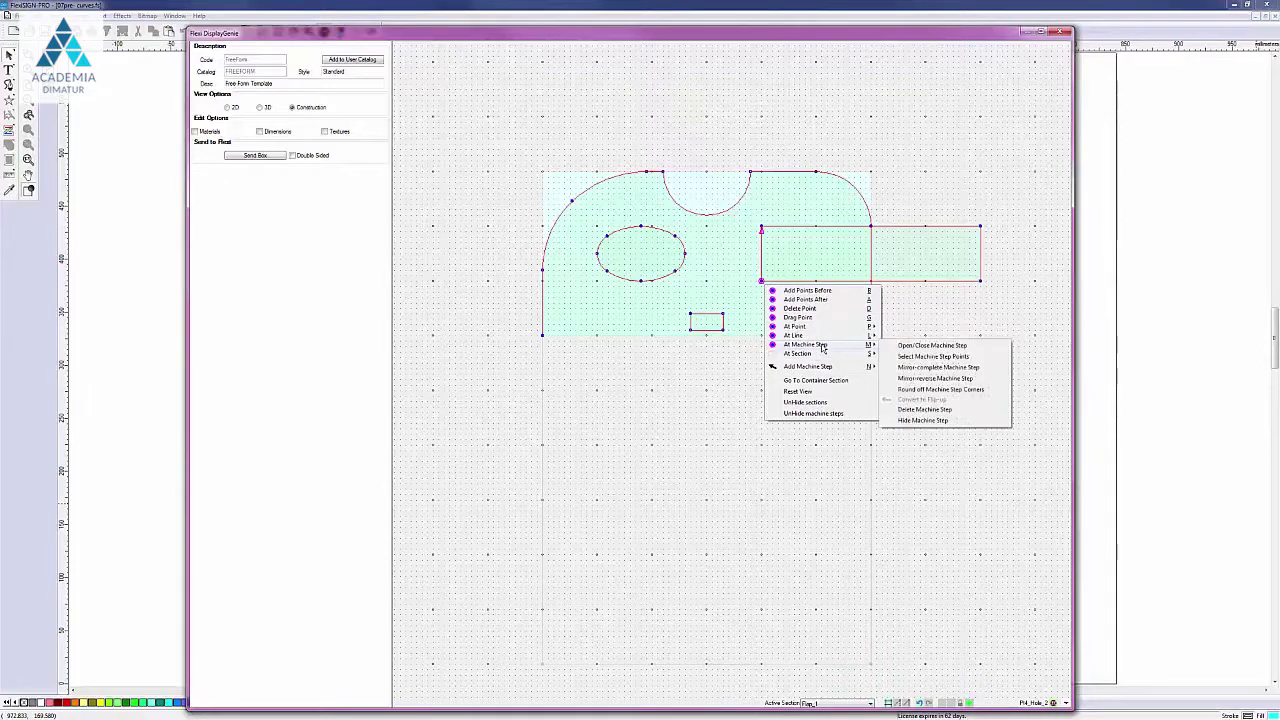
left_click(955, 390)
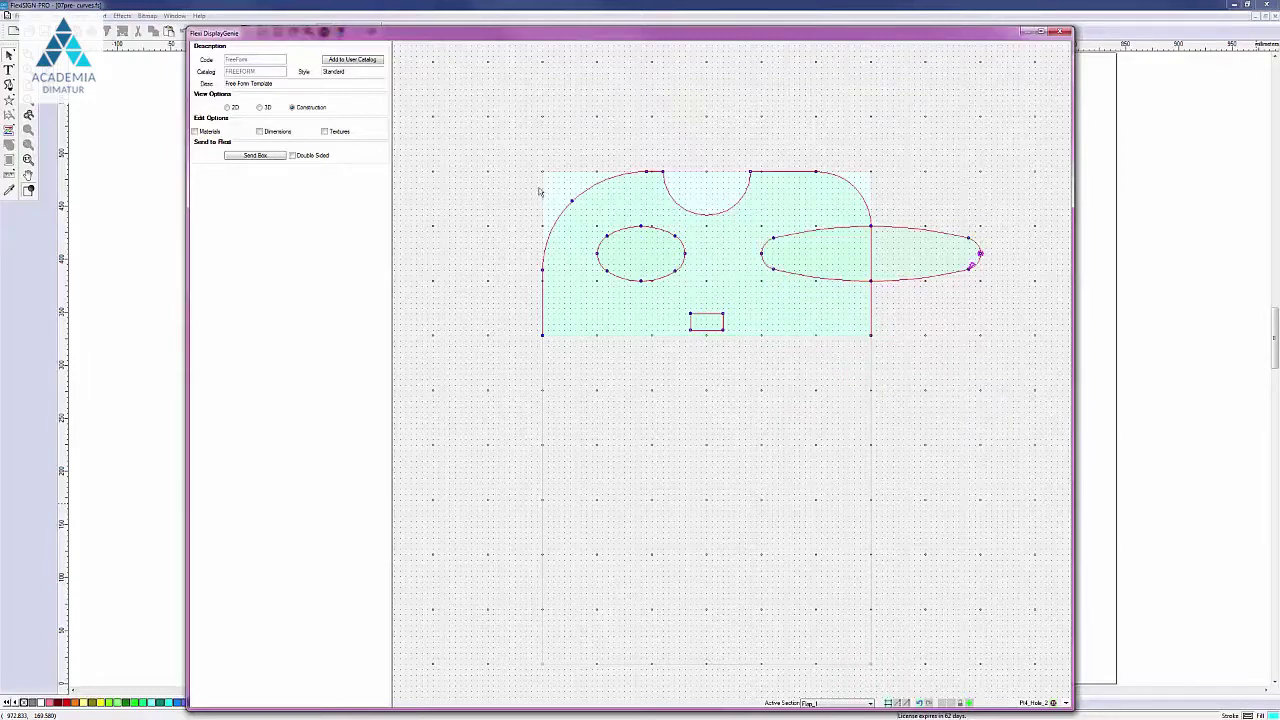
left_click(261, 107)
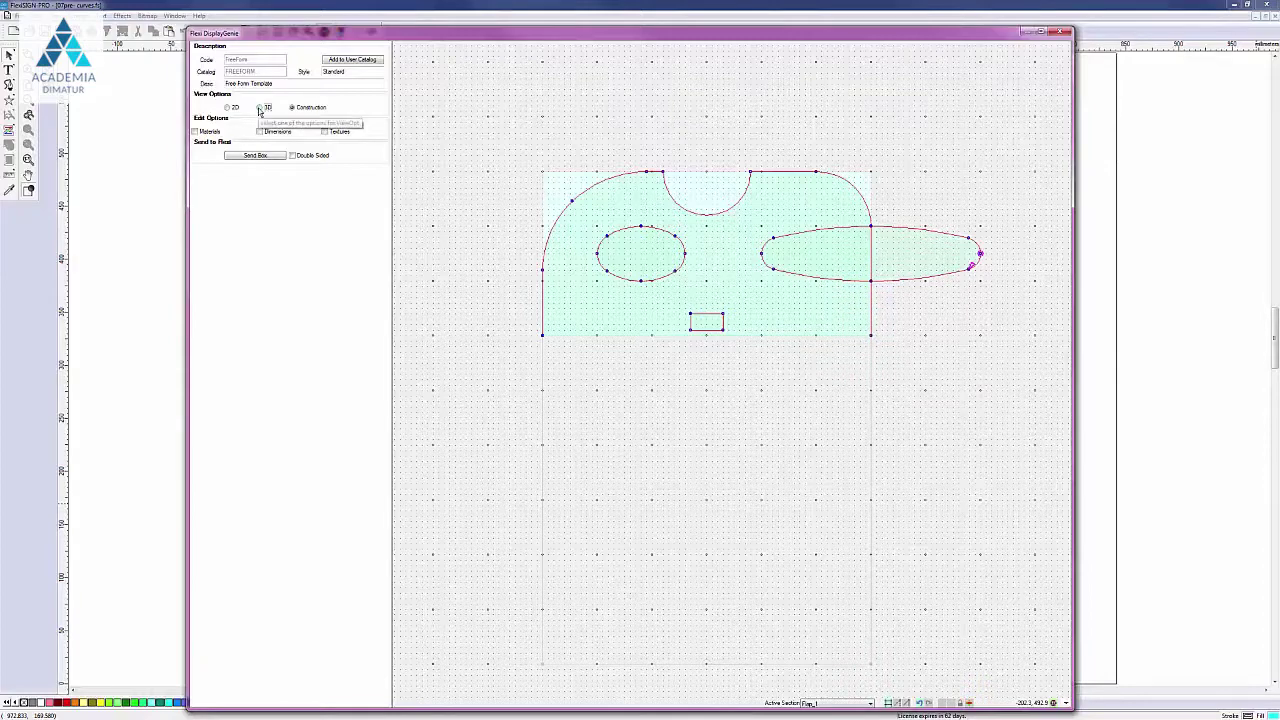
left_click_drag(780, 198, 752, 240)
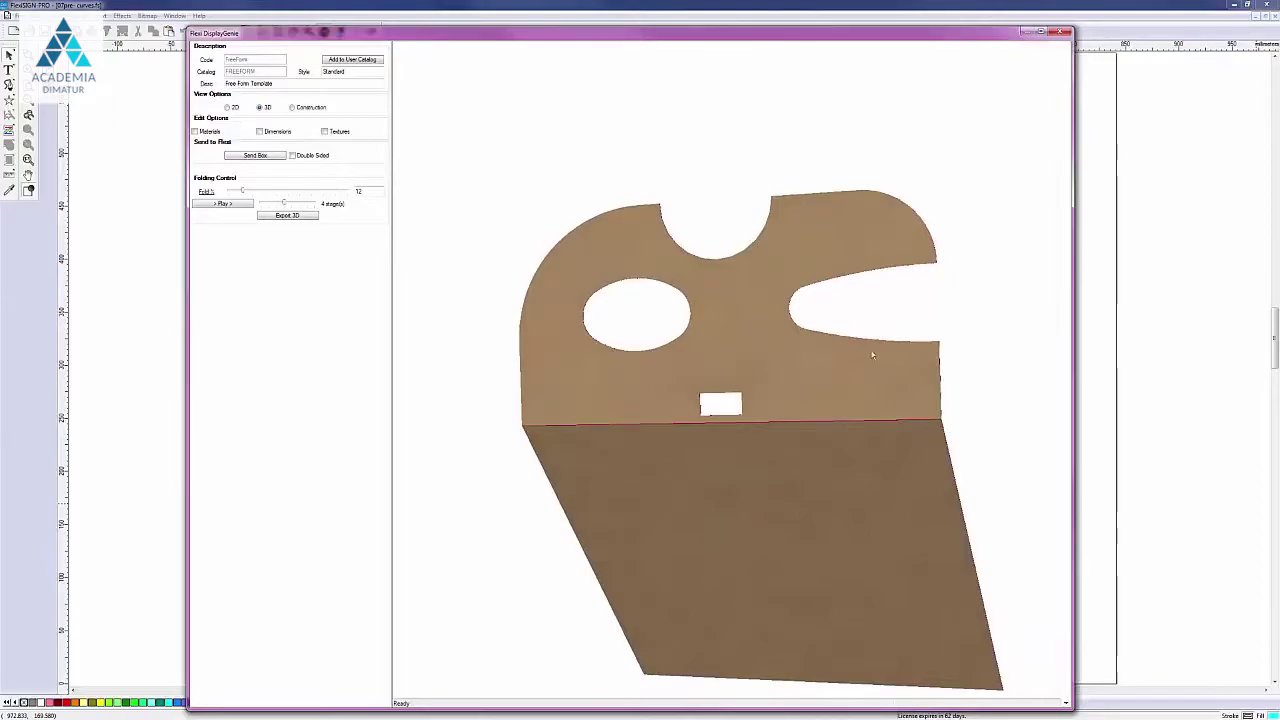